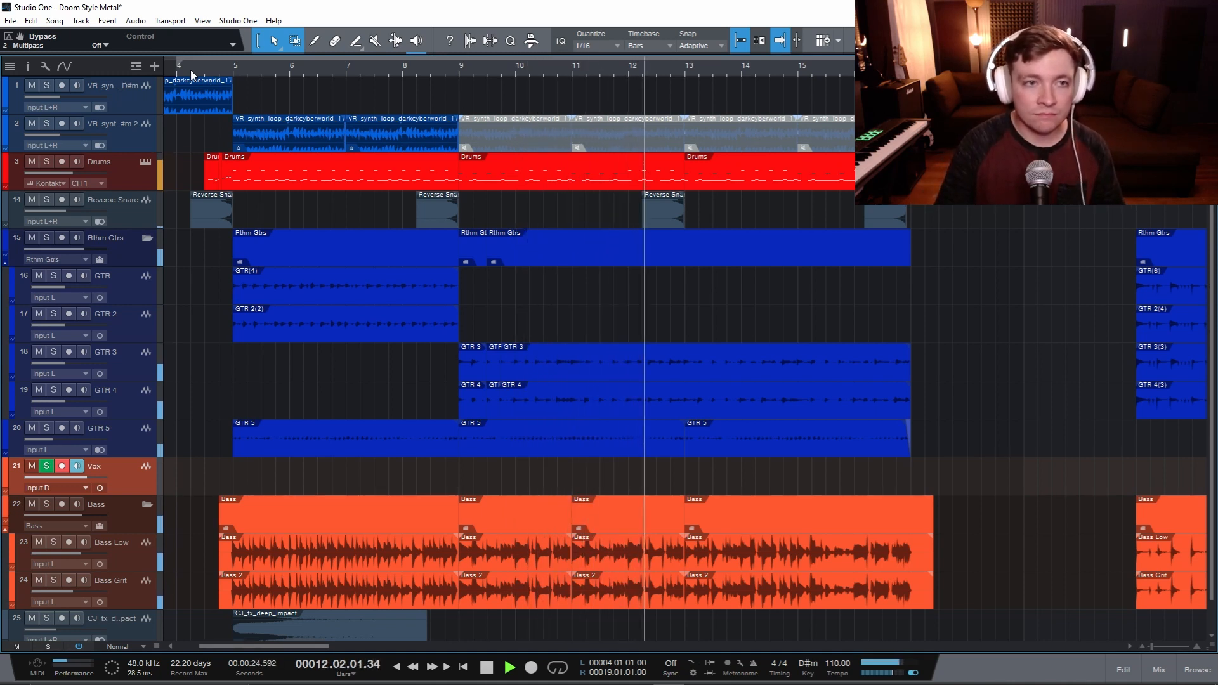
Stop the full-mix playback and audition the soloed drums from bar 4
key(space)
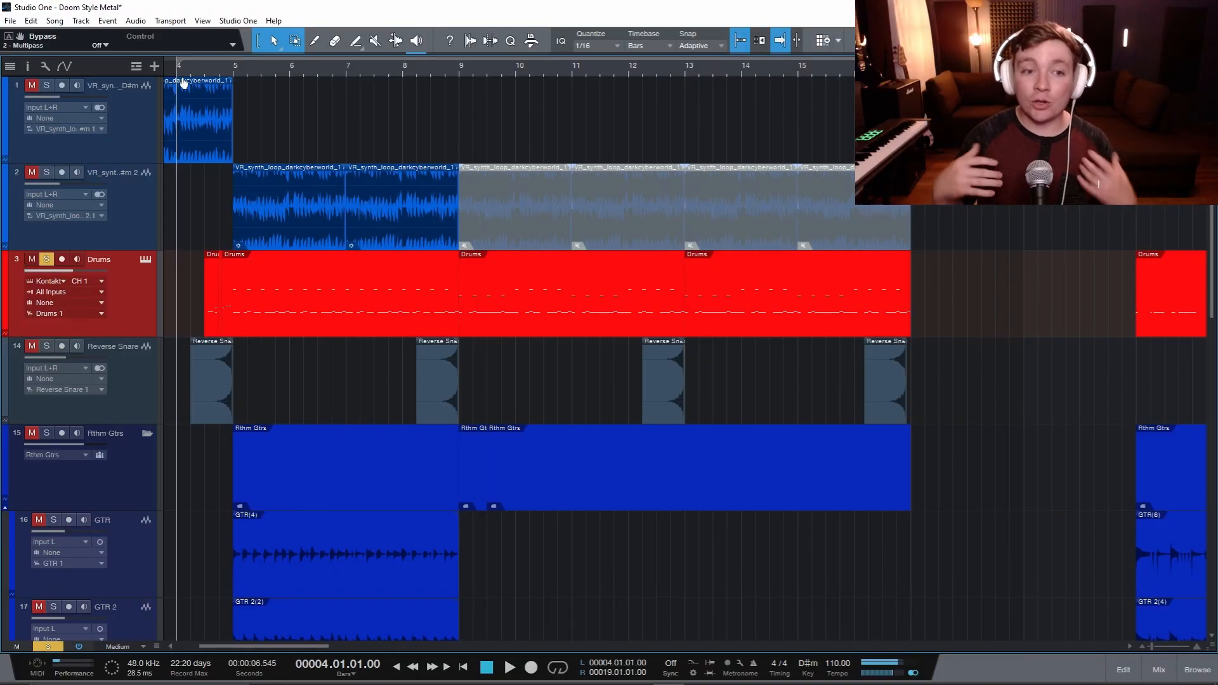
key(space)
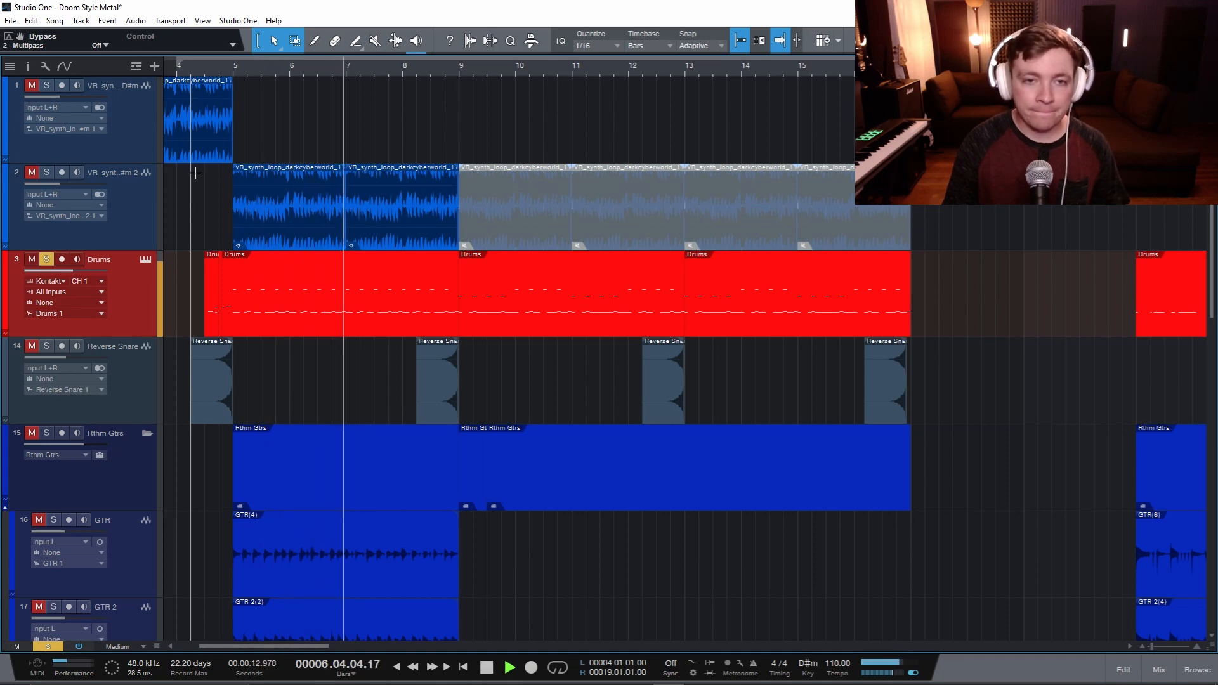
key(space)
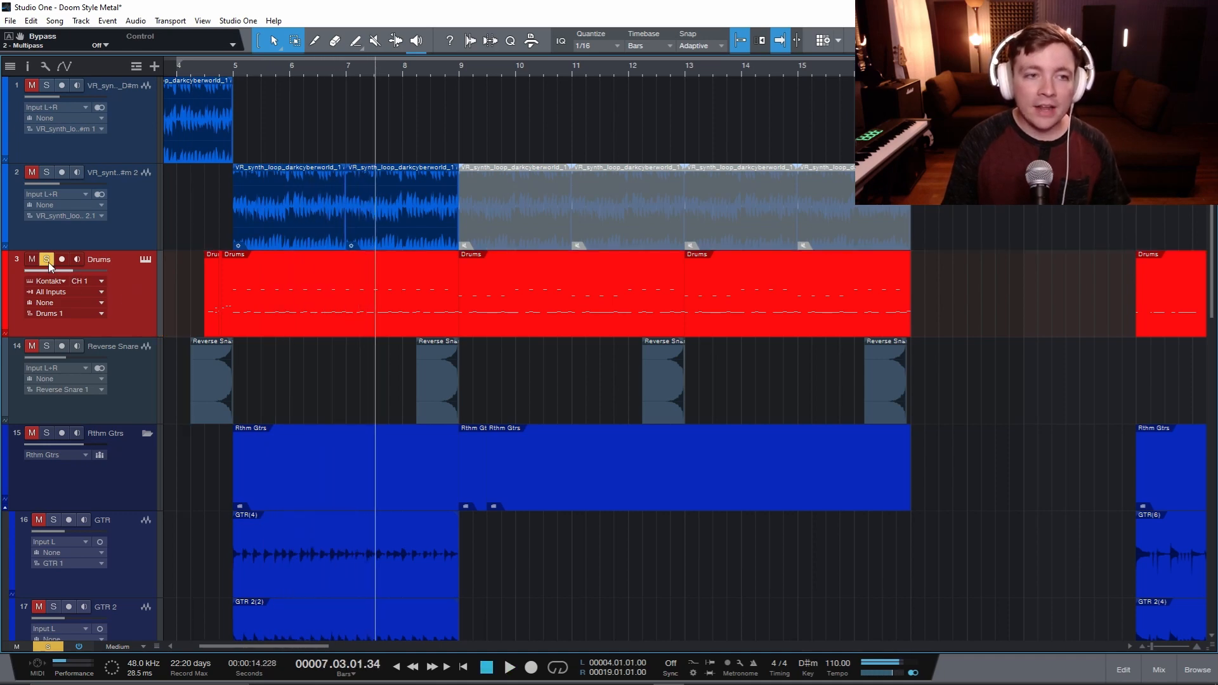
Solo the Bass folder track and pick out its Bass Low and Bass Grit tracks
scroll(324, 307, down, 10)
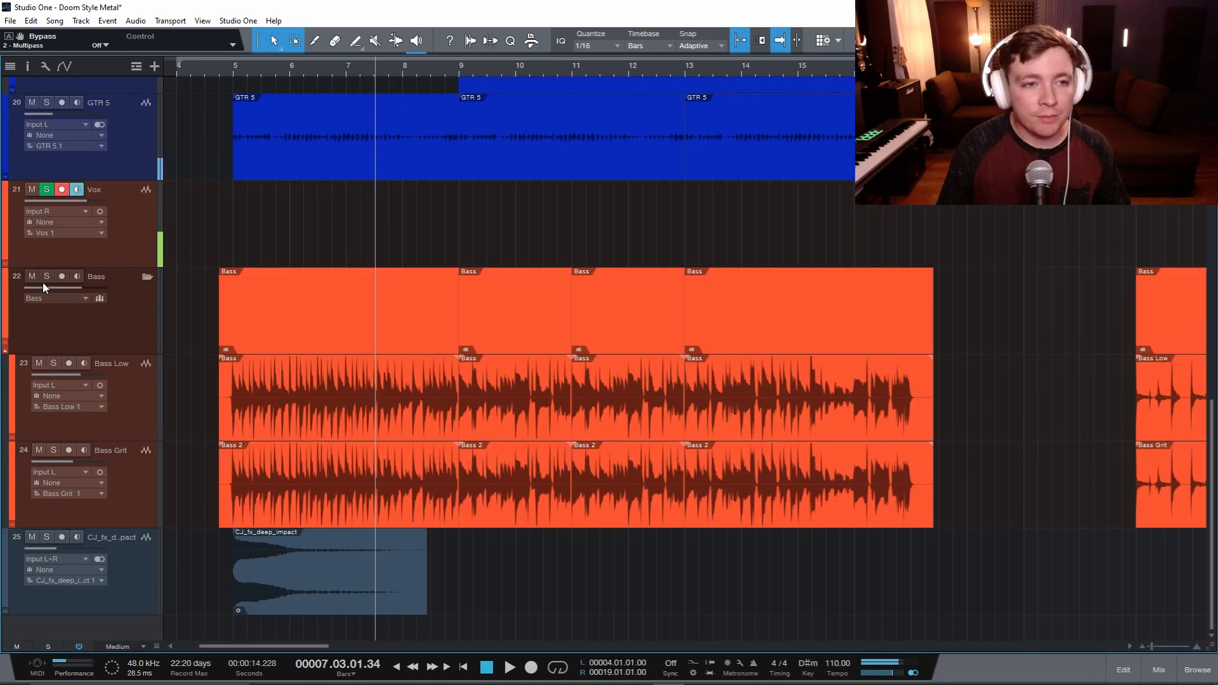
click(44, 277)
click(124, 406)
click(140, 498)
click(130, 421)
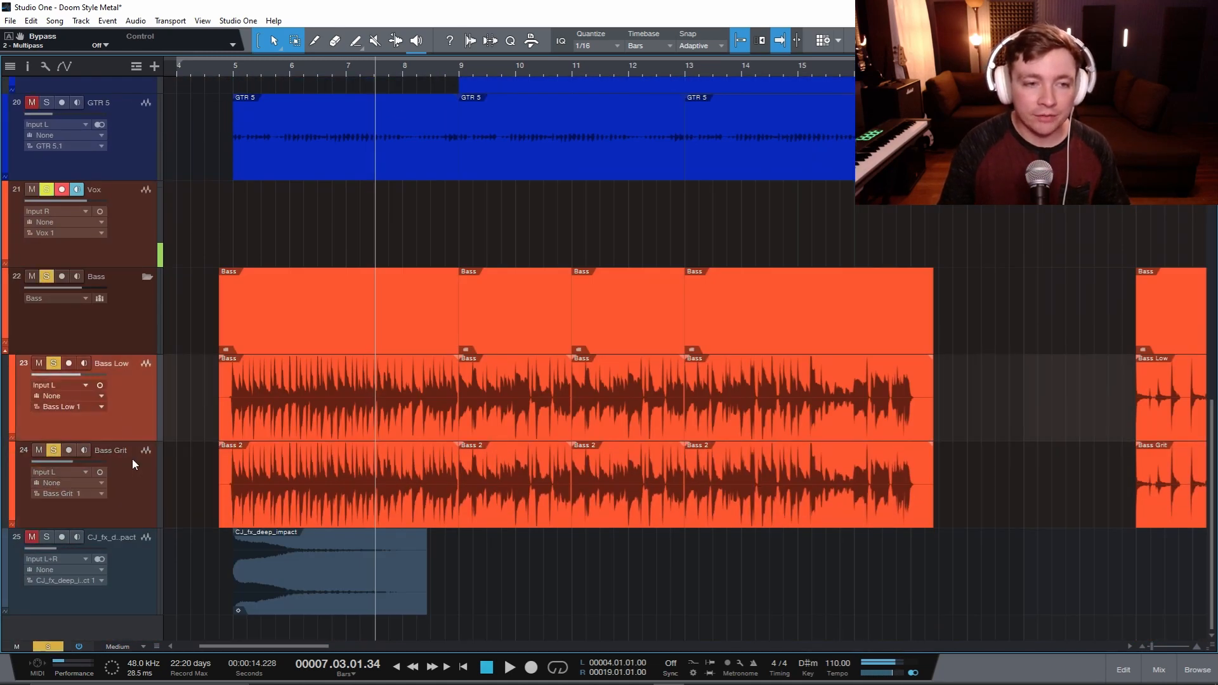
click(132, 458)
click(137, 399)
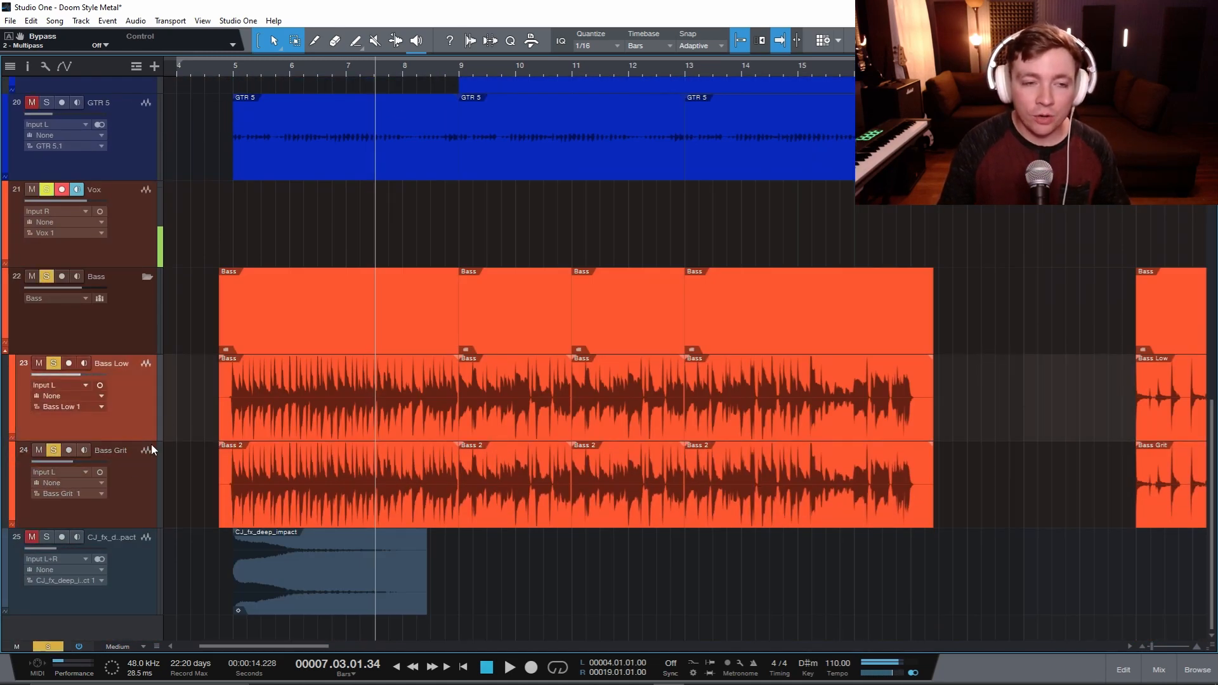
click(134, 486)
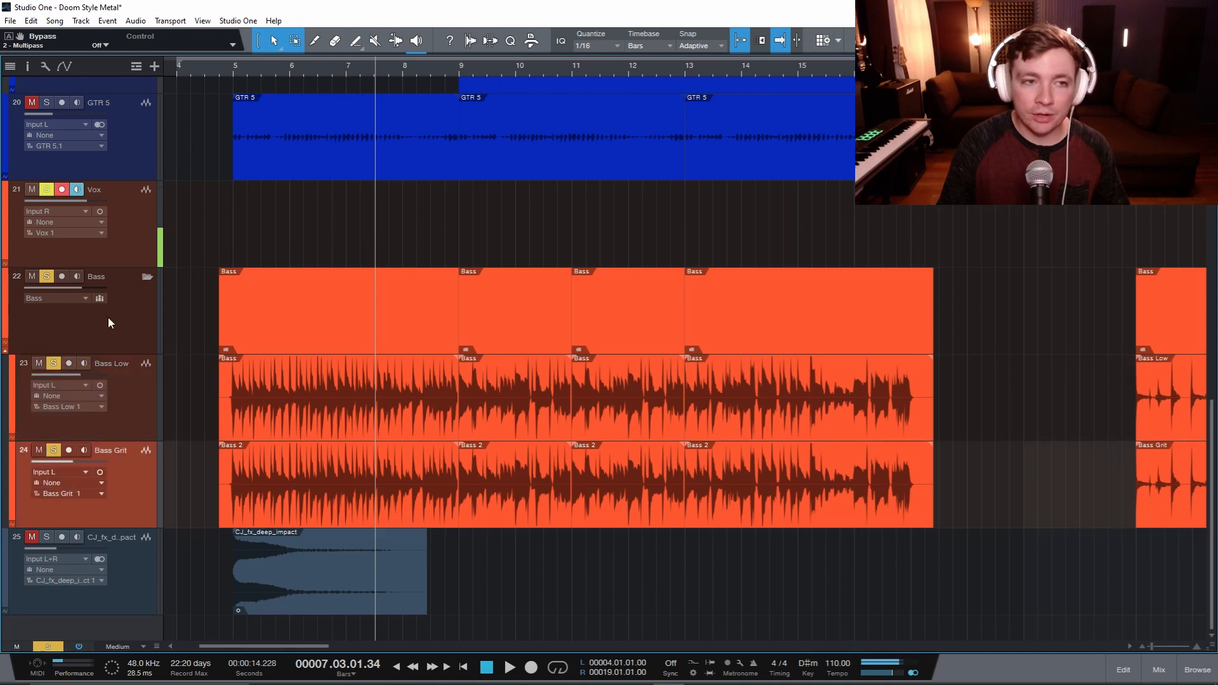
Play the bass from bar 5 and compare Bass Low and Bass Grit by toggling the solo of each
click(234, 241)
key(space)
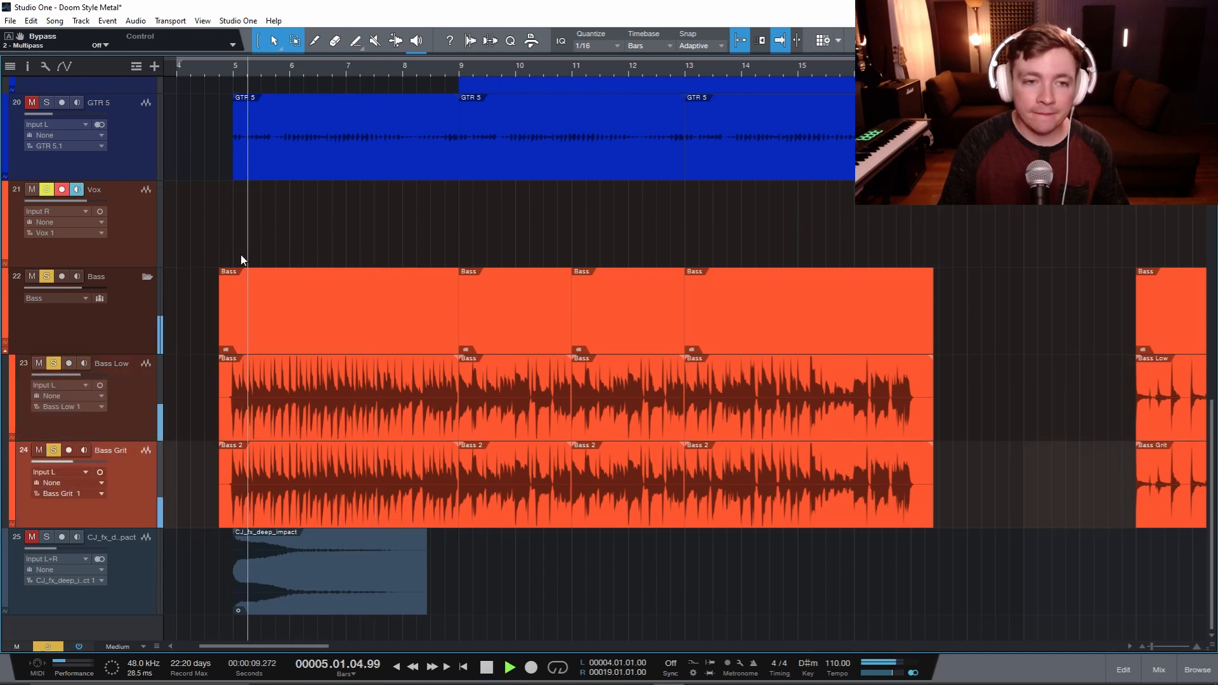
click(54, 450)
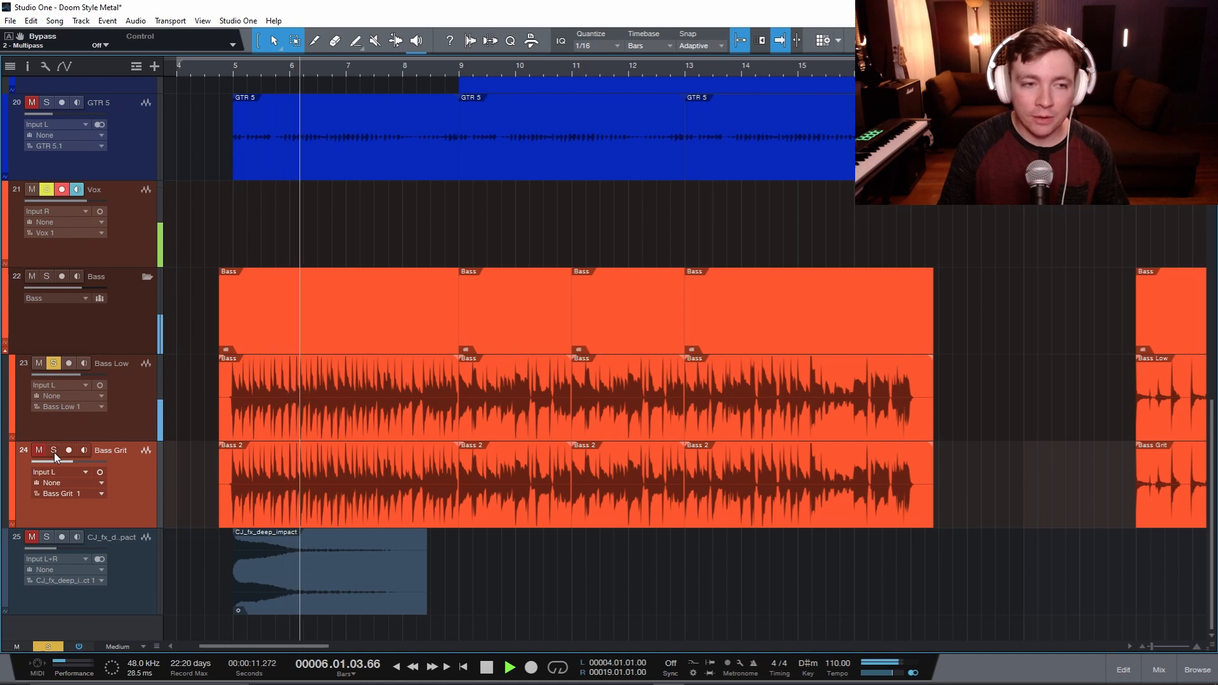
click(55, 452)
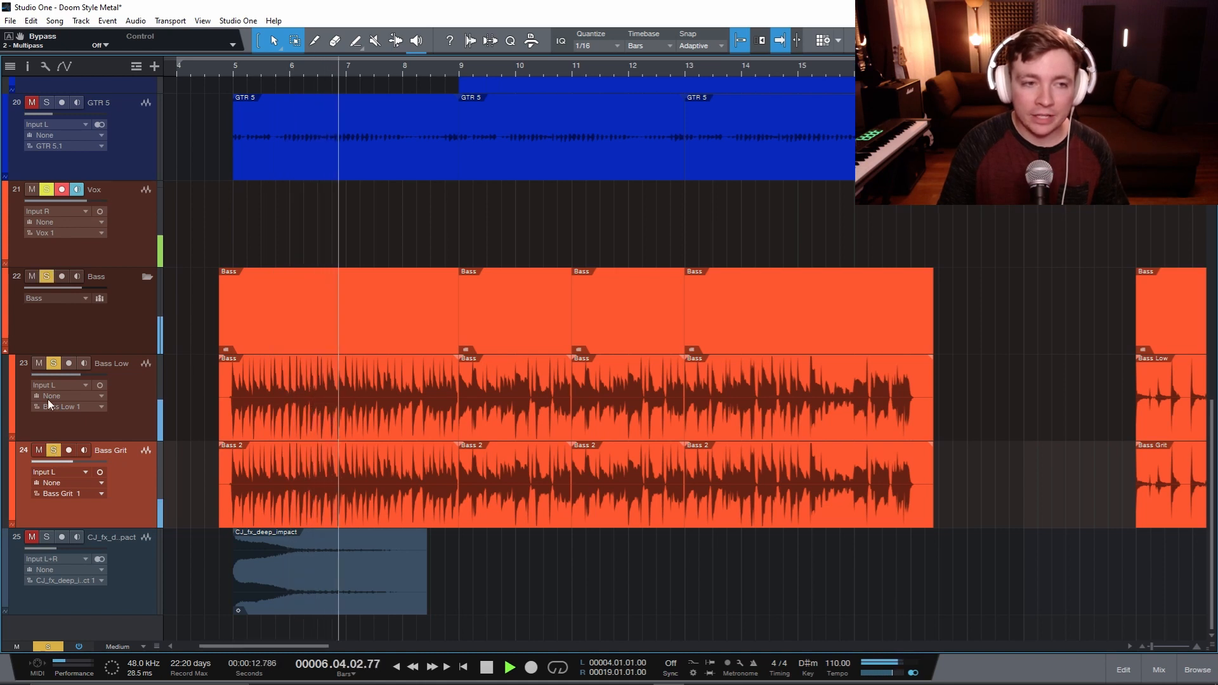
click(52, 363)
click(53, 364)
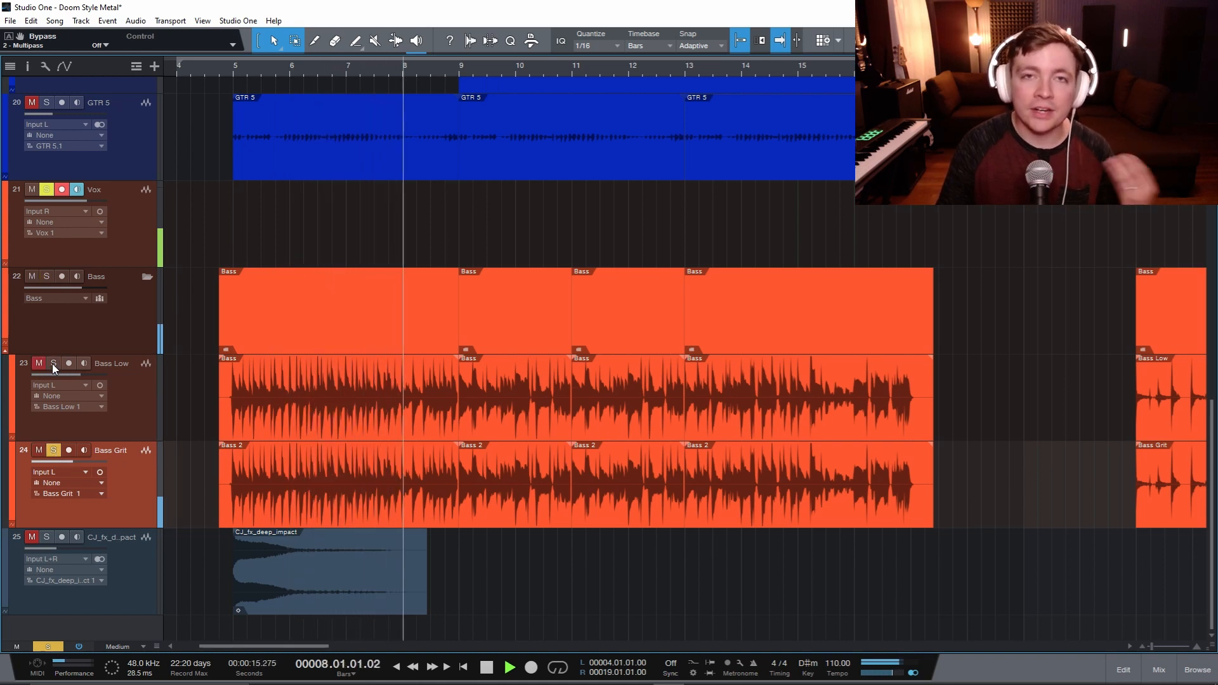
Stop the bass playback and listen from bar 5 with the Drums track soloed
scroll(291, 393, up, 10)
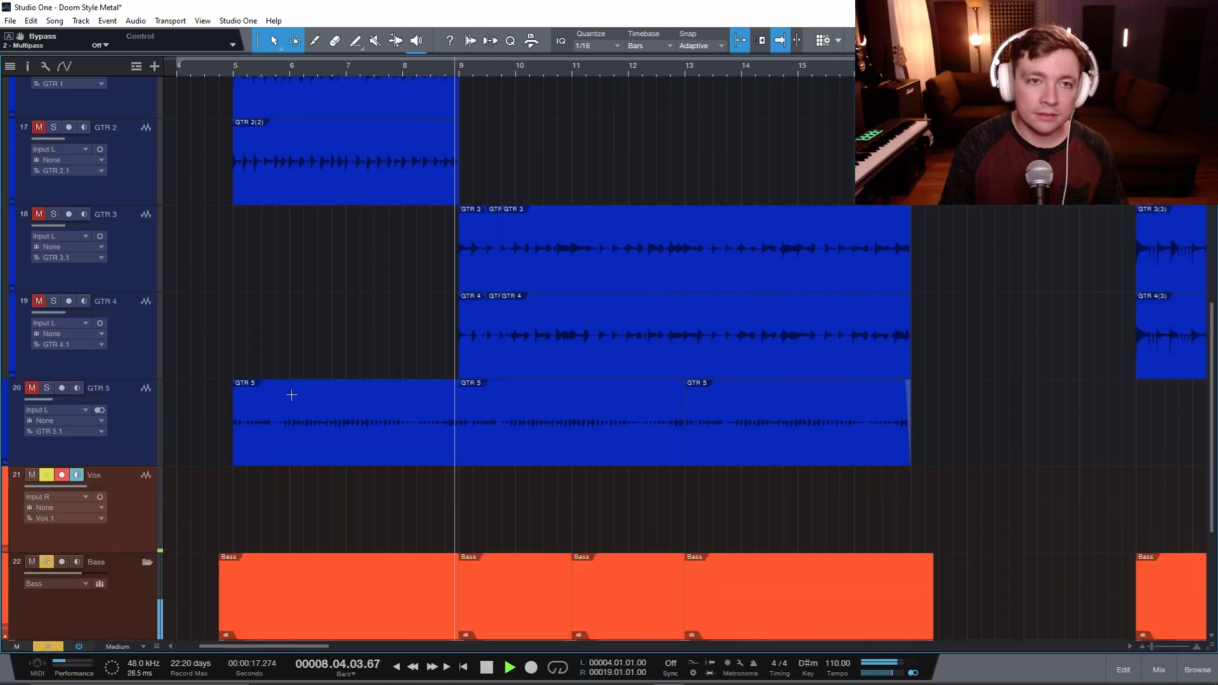
key(space)
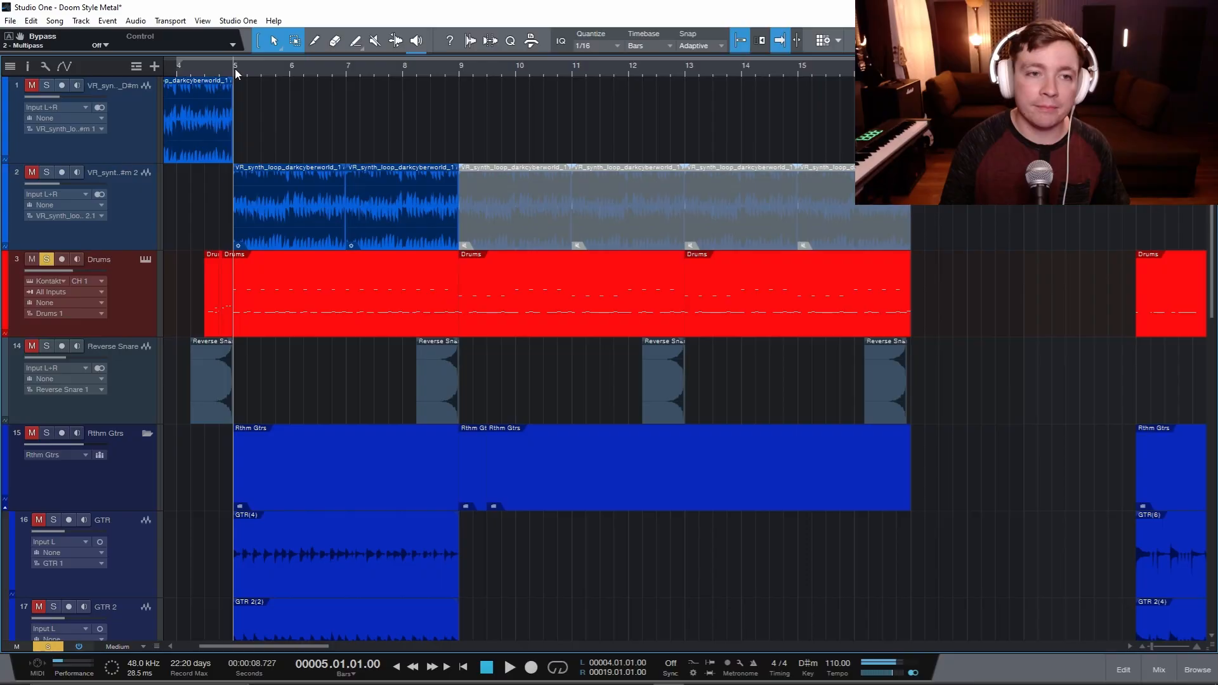
key(space)
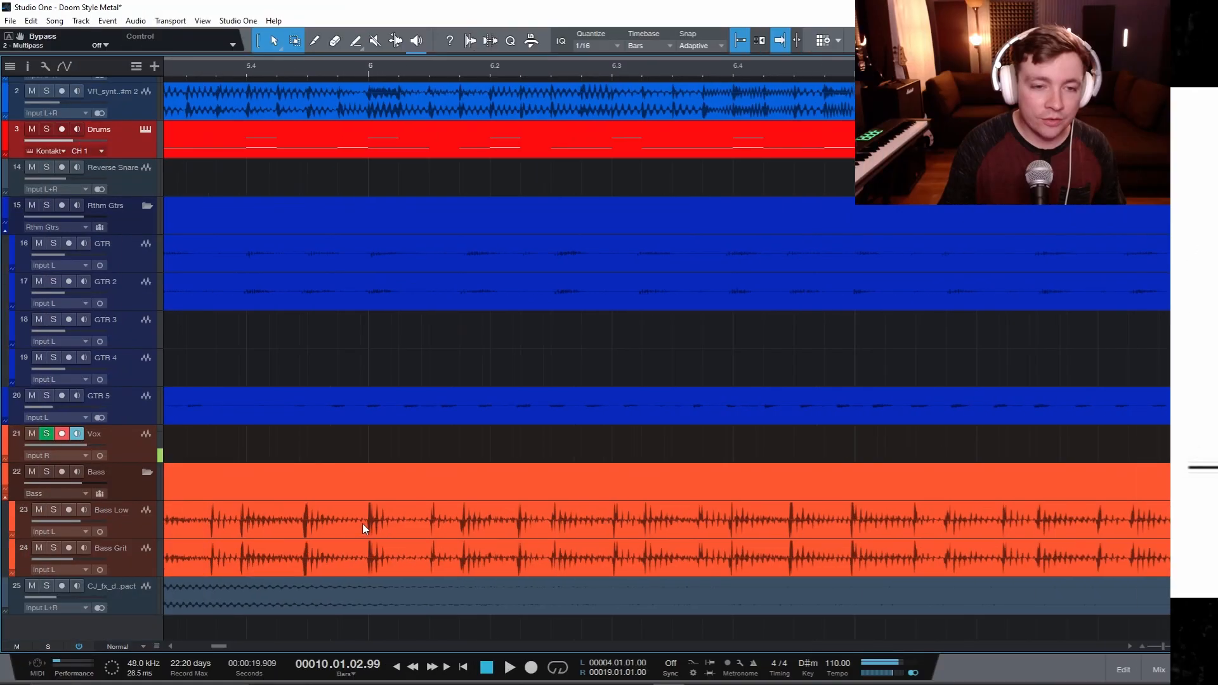
Examine how the bass recordings line up with the drum and guitar parts around bar 5
scroll(375, 523, left, 5)
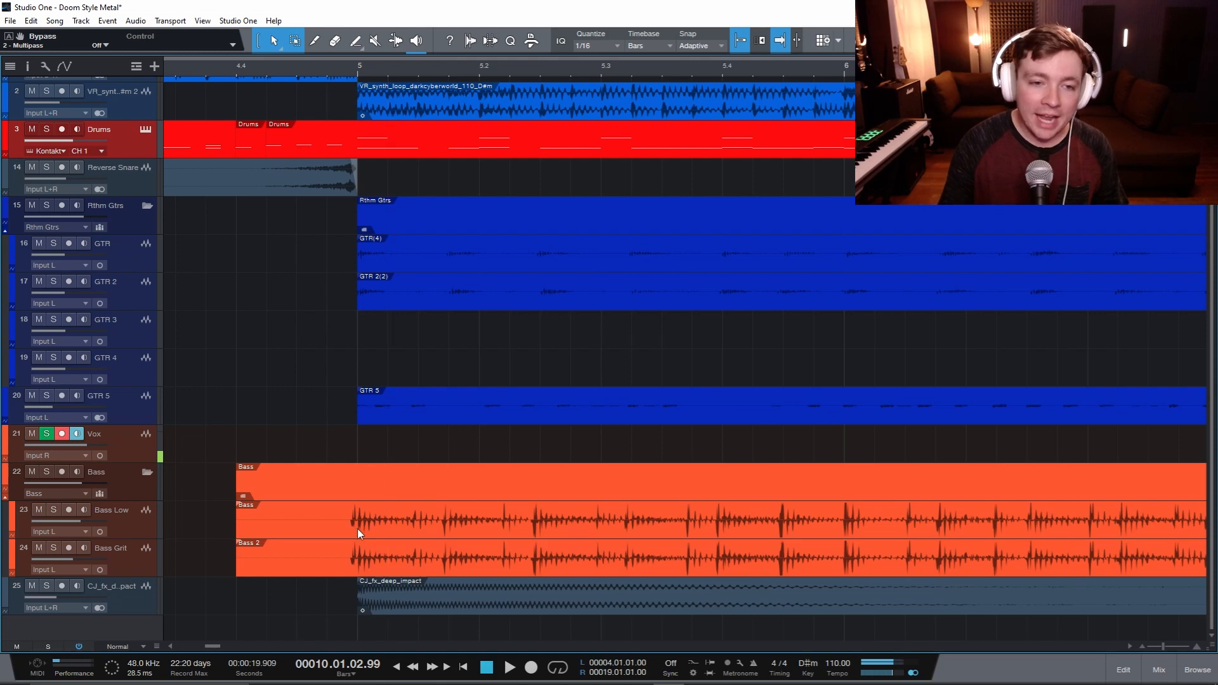
scroll(461, 531, up, 5)
scroll(460, 523, down, 8)
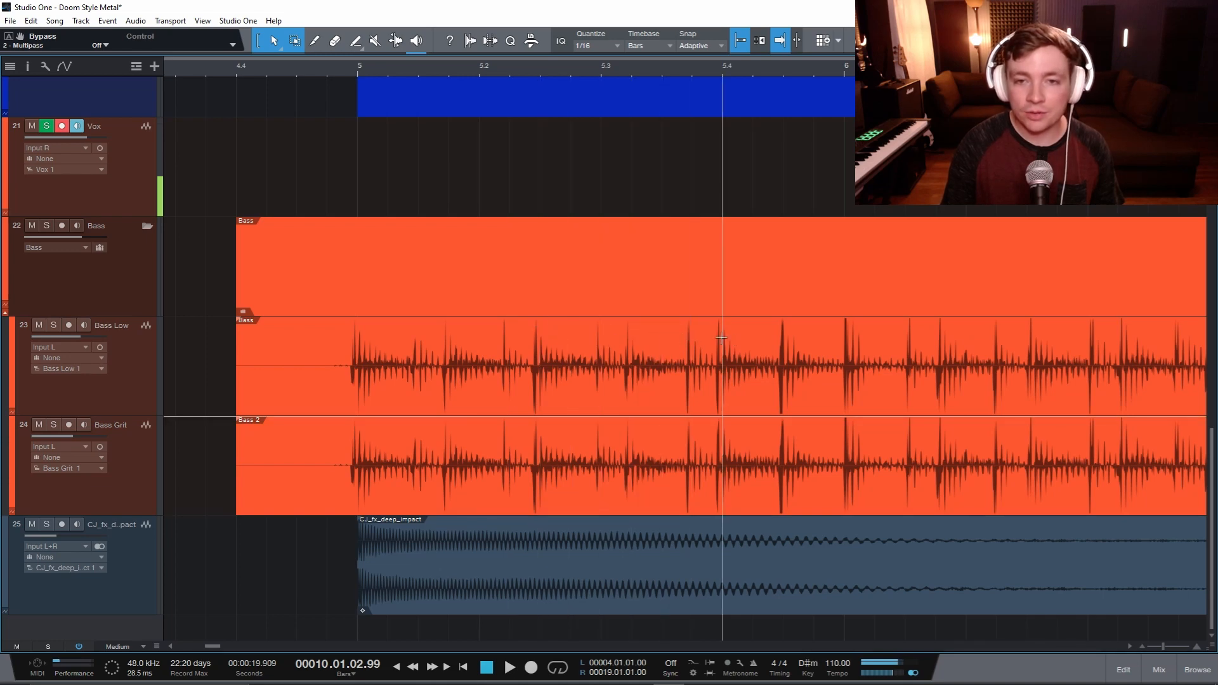
scroll(635, 410, down, 3)
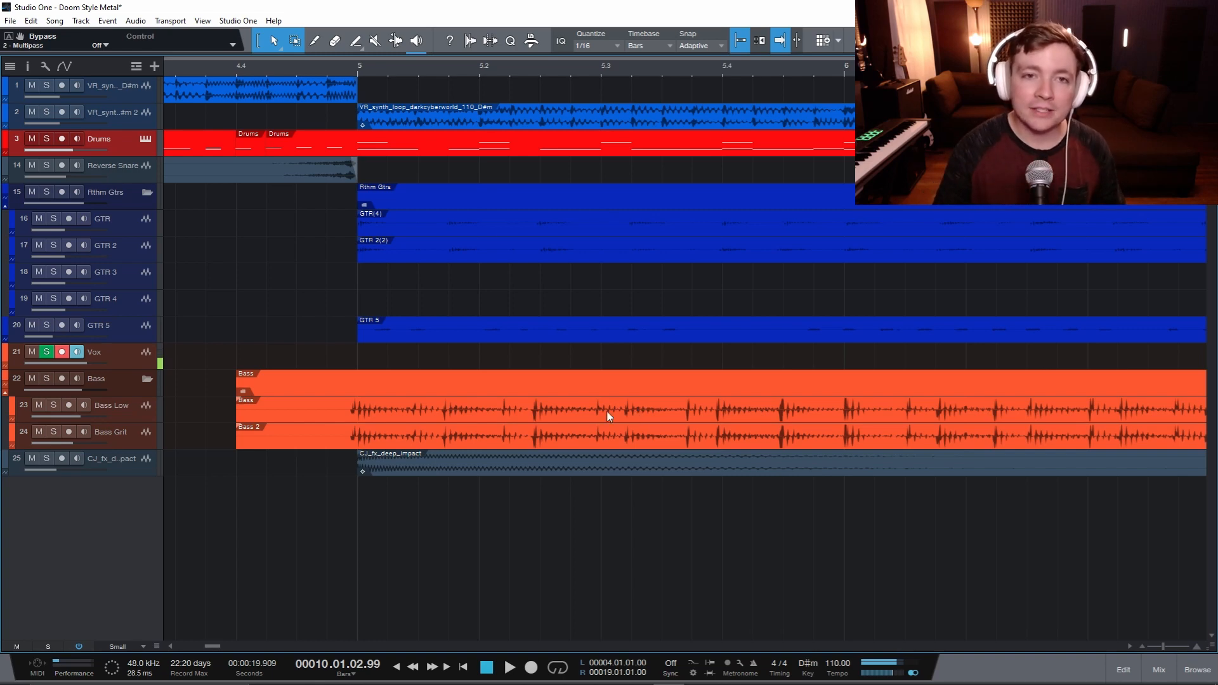
scroll(497, 244, up, 2)
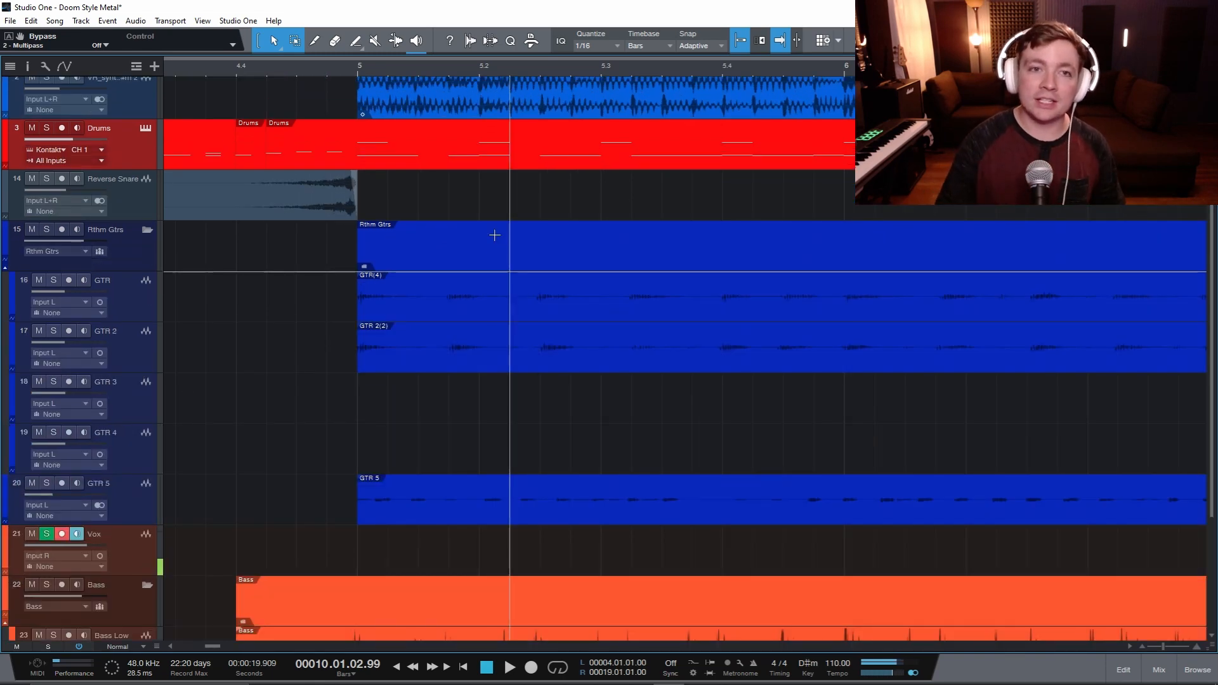
scroll(494, 235, up, 2)
scroll(544, 334, down, 3)
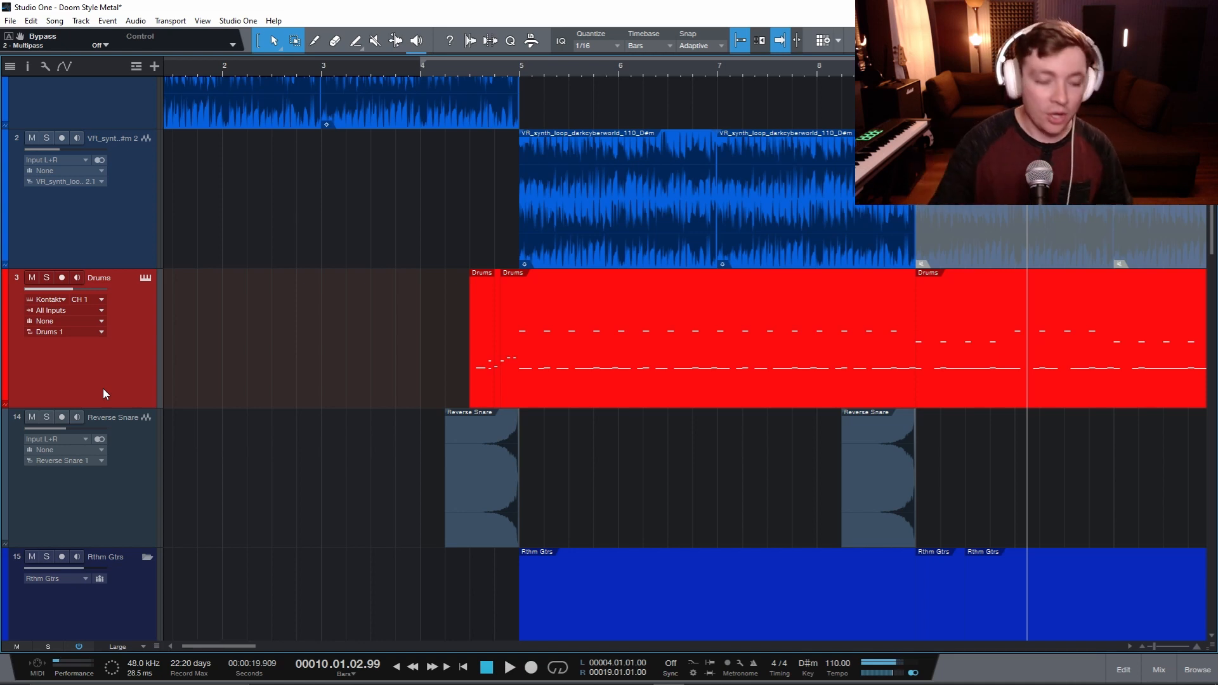
Show the mixer and select the Drums bus channel
key(F3)
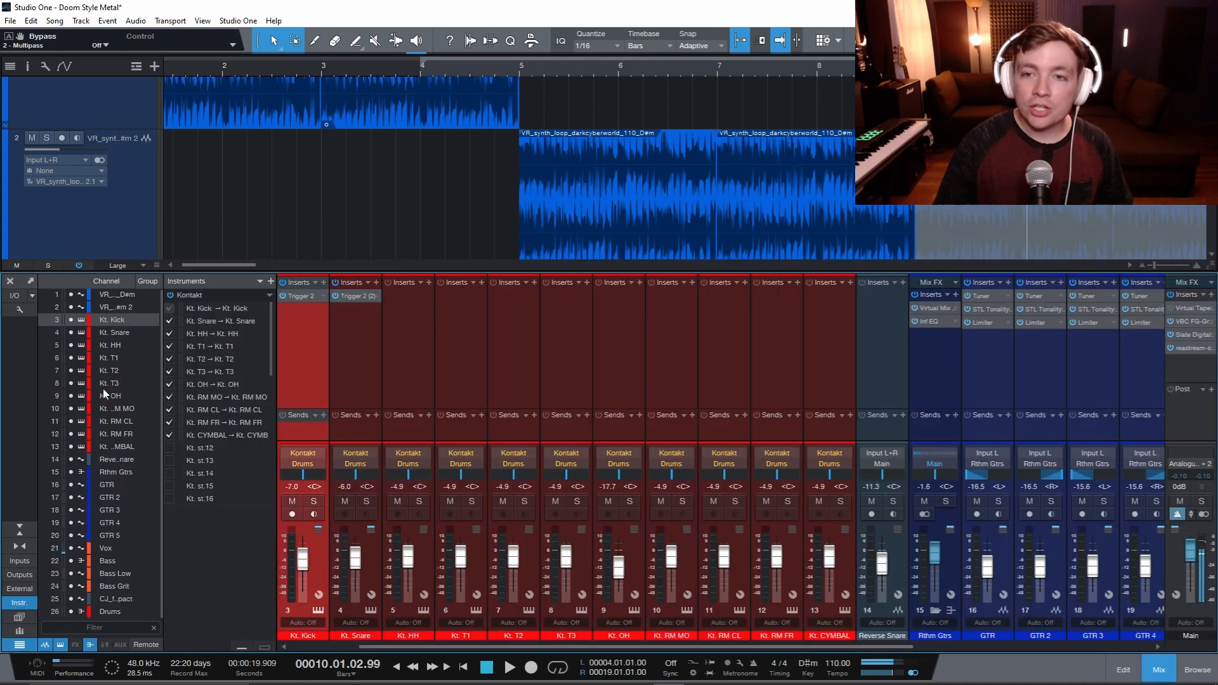
drag(577, 649, 1100, 642)
click(1148, 576)
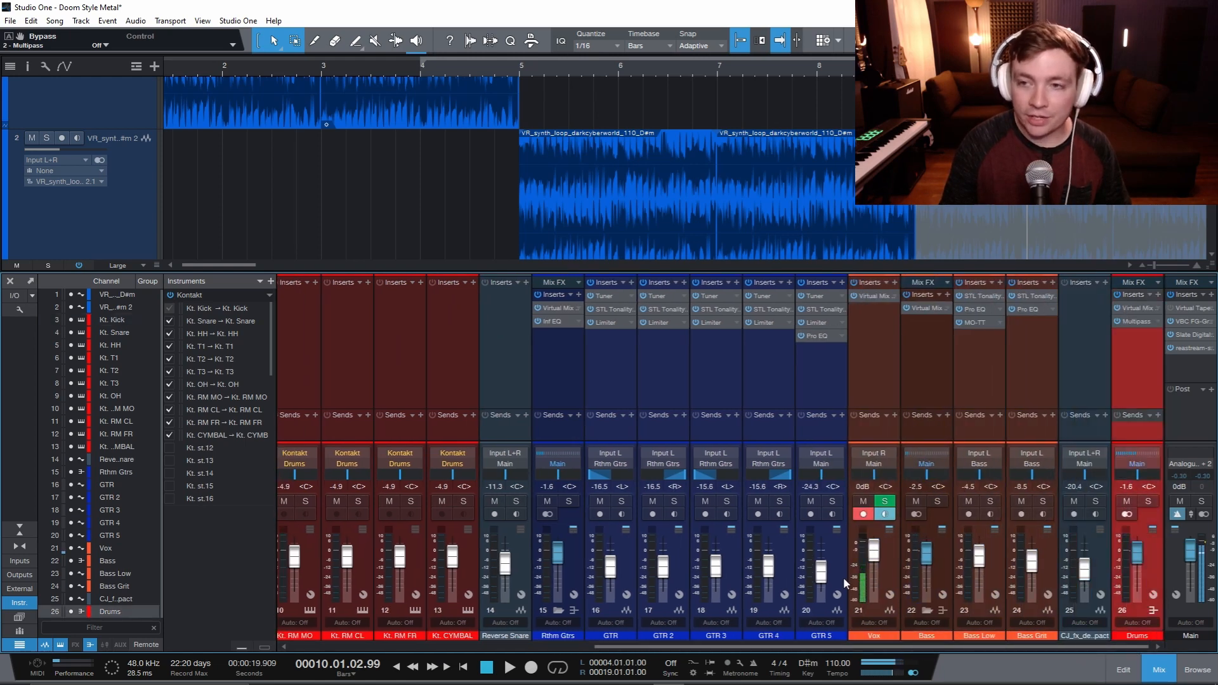
Open Virtual Mix Rack on the Drums bus and compare the sound with and without the plug-in bypassed
click(1141, 320)
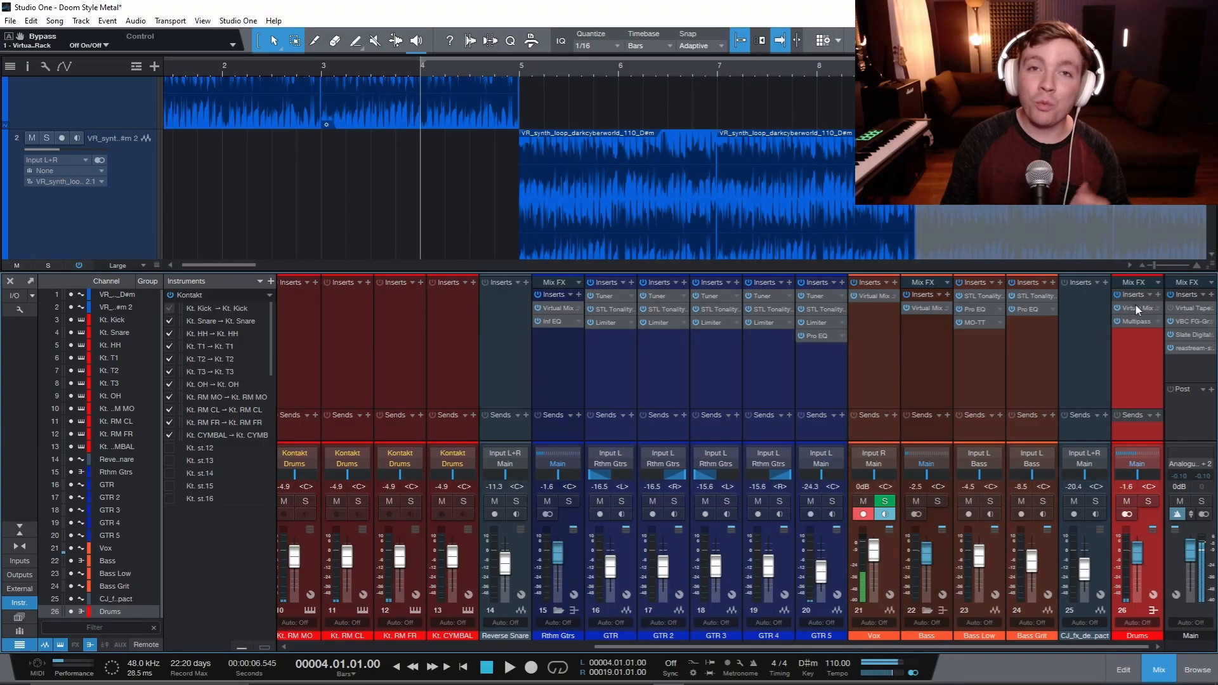
click(1136, 309)
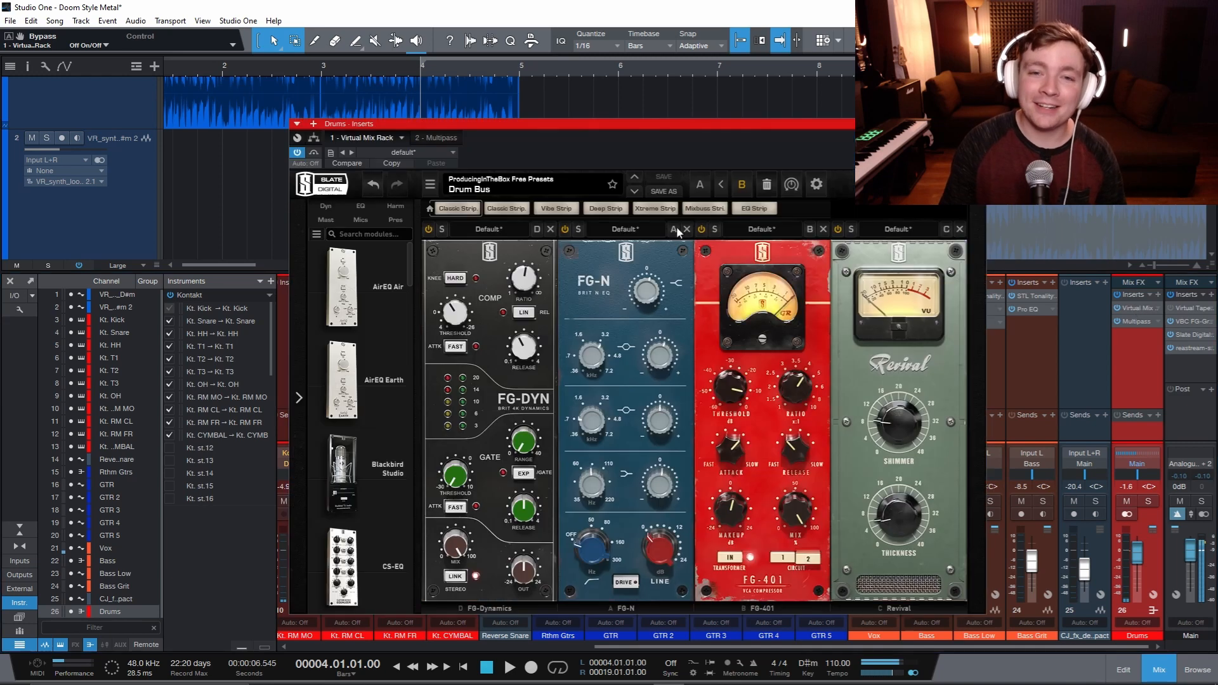
drag(644, 124, 636, 110)
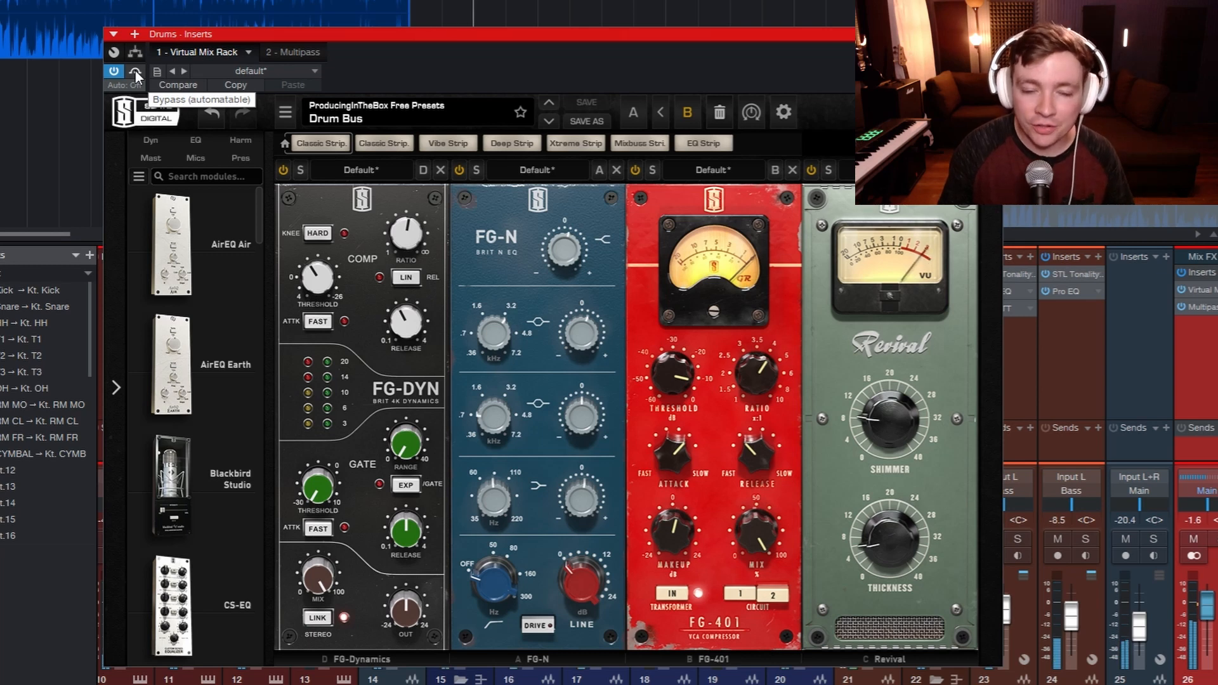
click(135, 70)
click(134, 70)
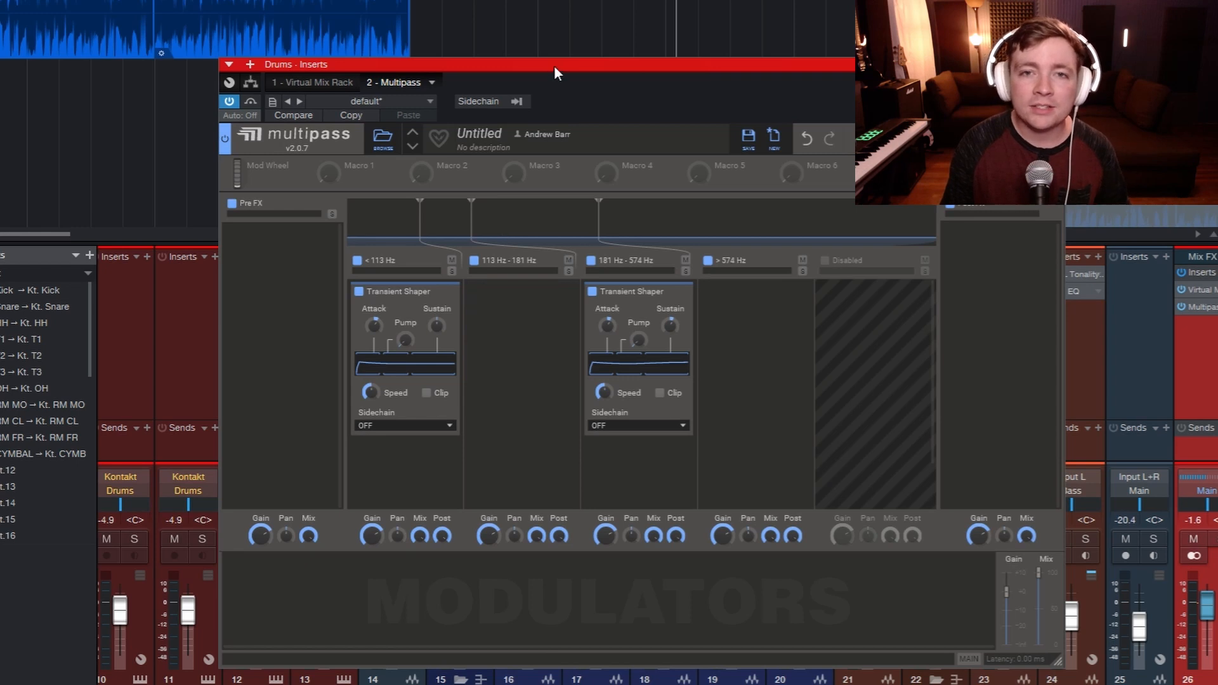
Solo the Drums bus and, during playback, solo the band below 113 Hz in Multipass
drag(553, 66, 505, 66)
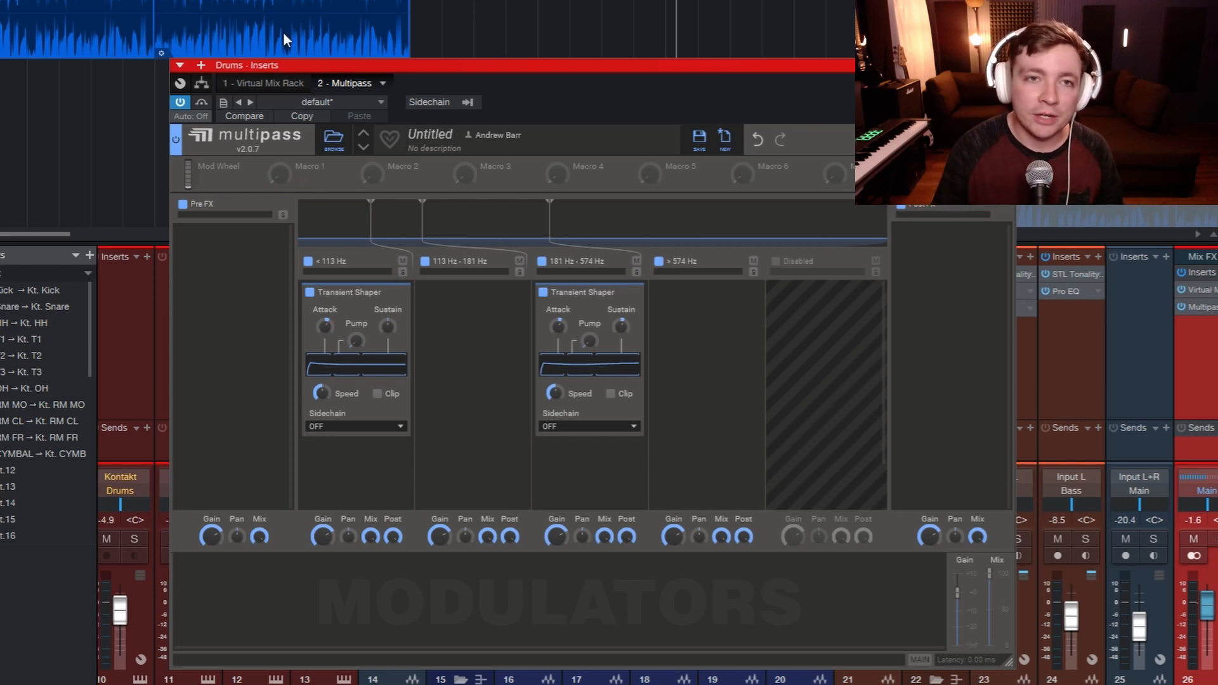
key(s)
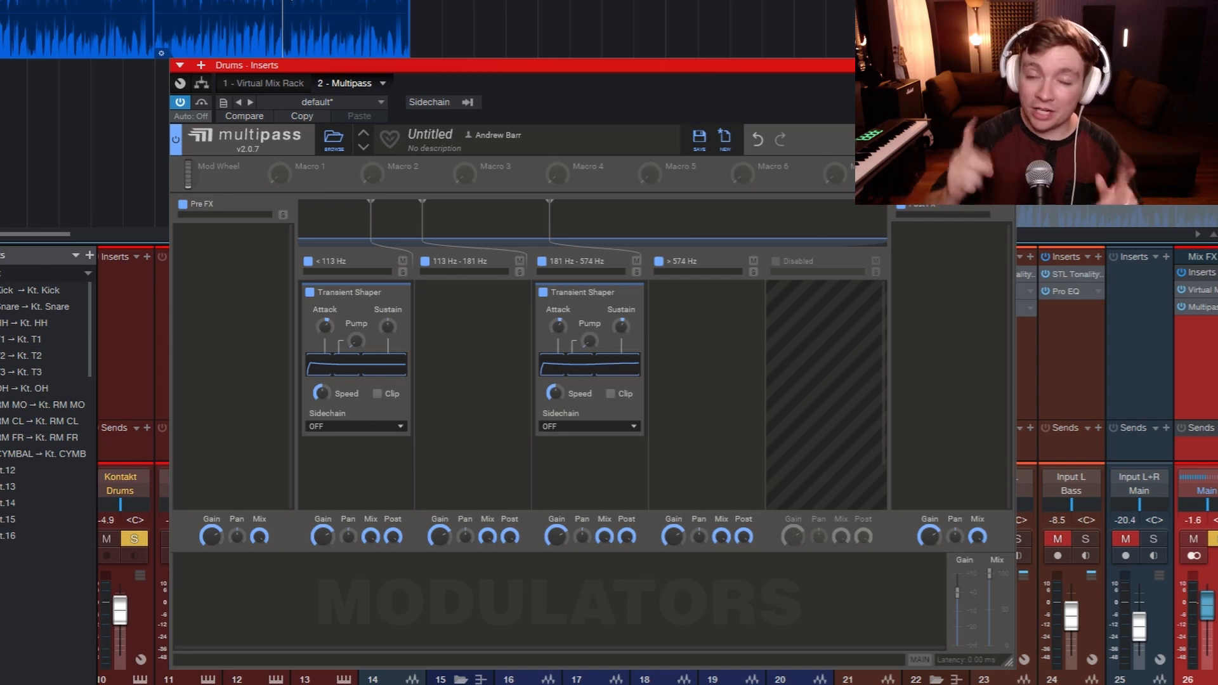
key(space)
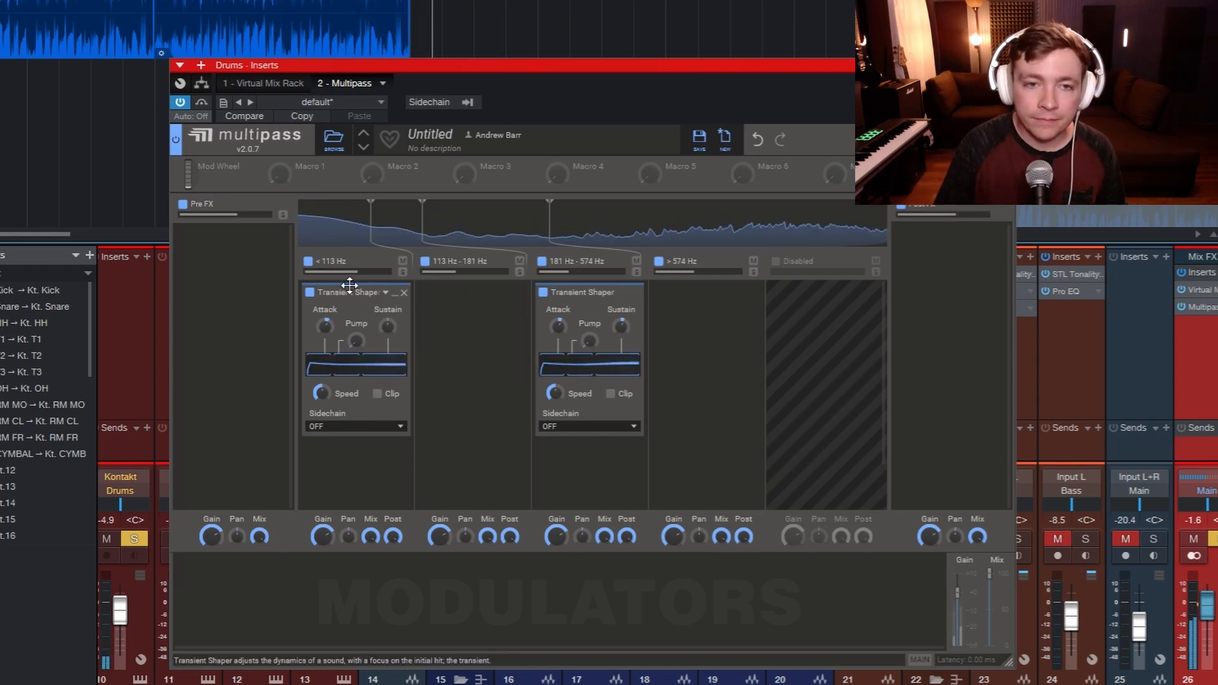
click(401, 272)
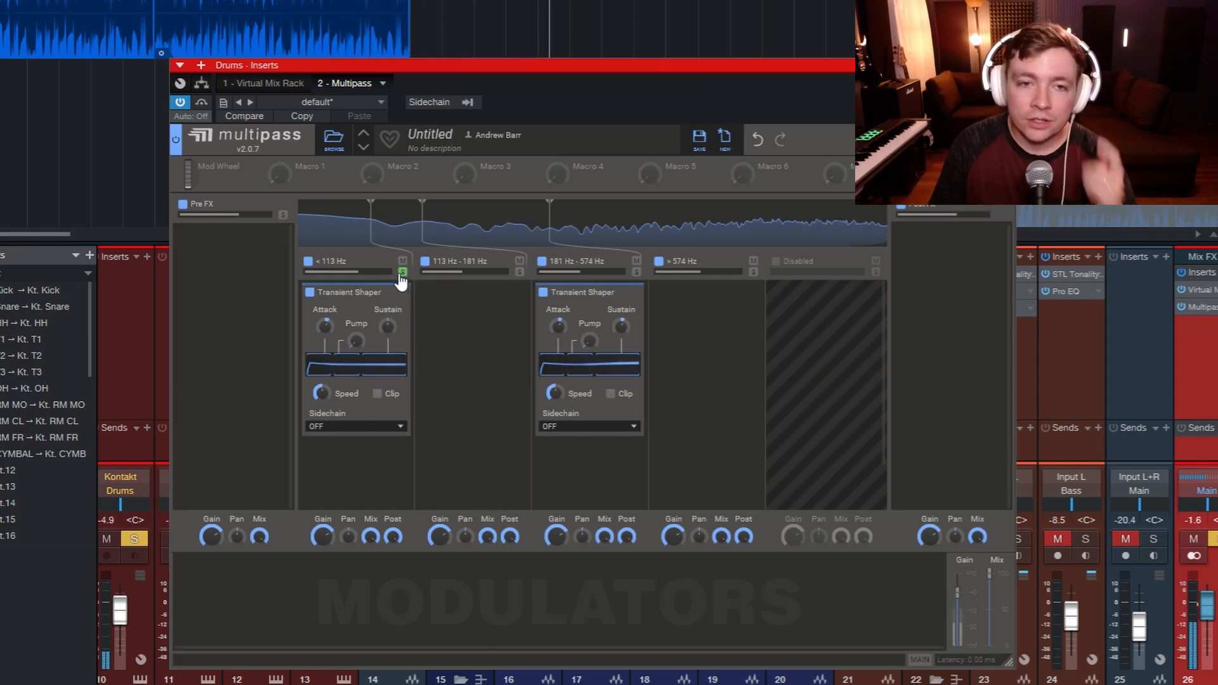
Compare the band below 113 Hz with its Transient Shaper disabled and enabled
click(310, 292)
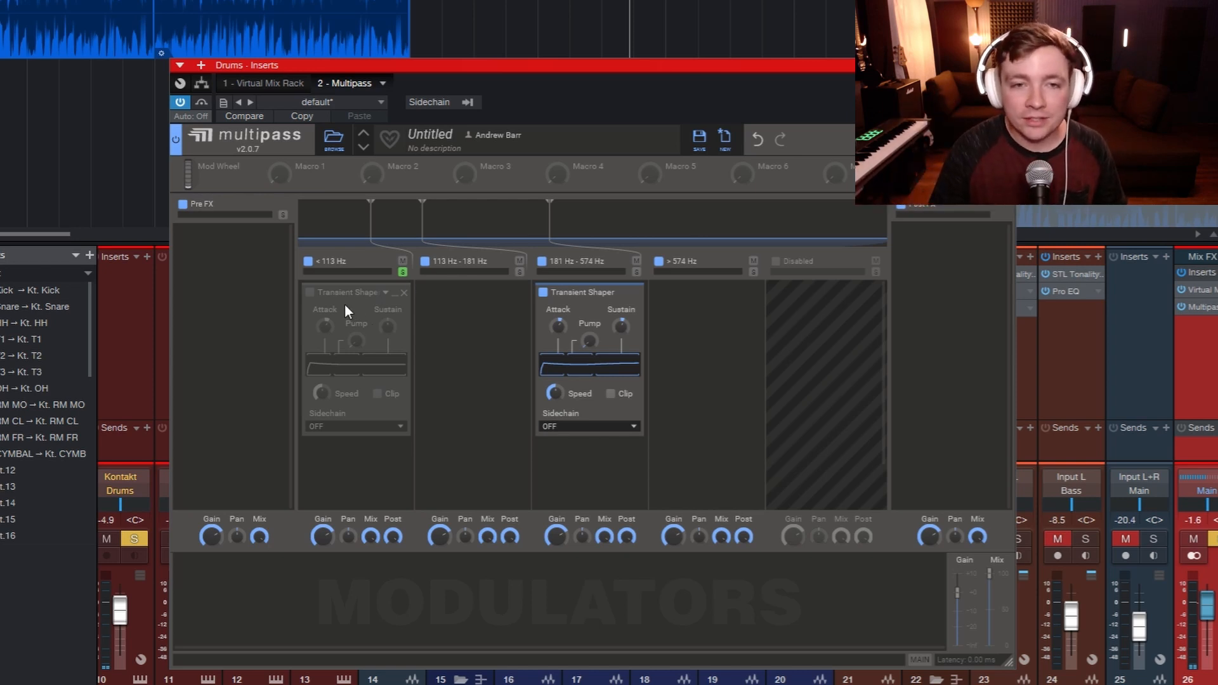
click(309, 293)
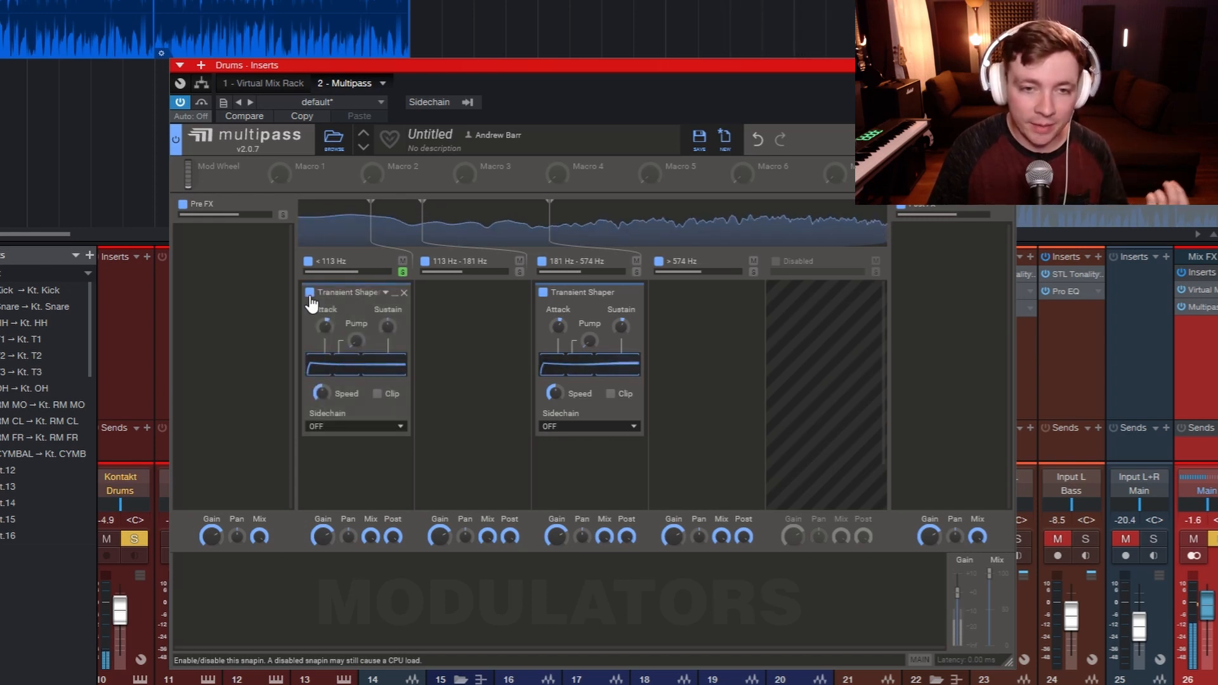
click(311, 295)
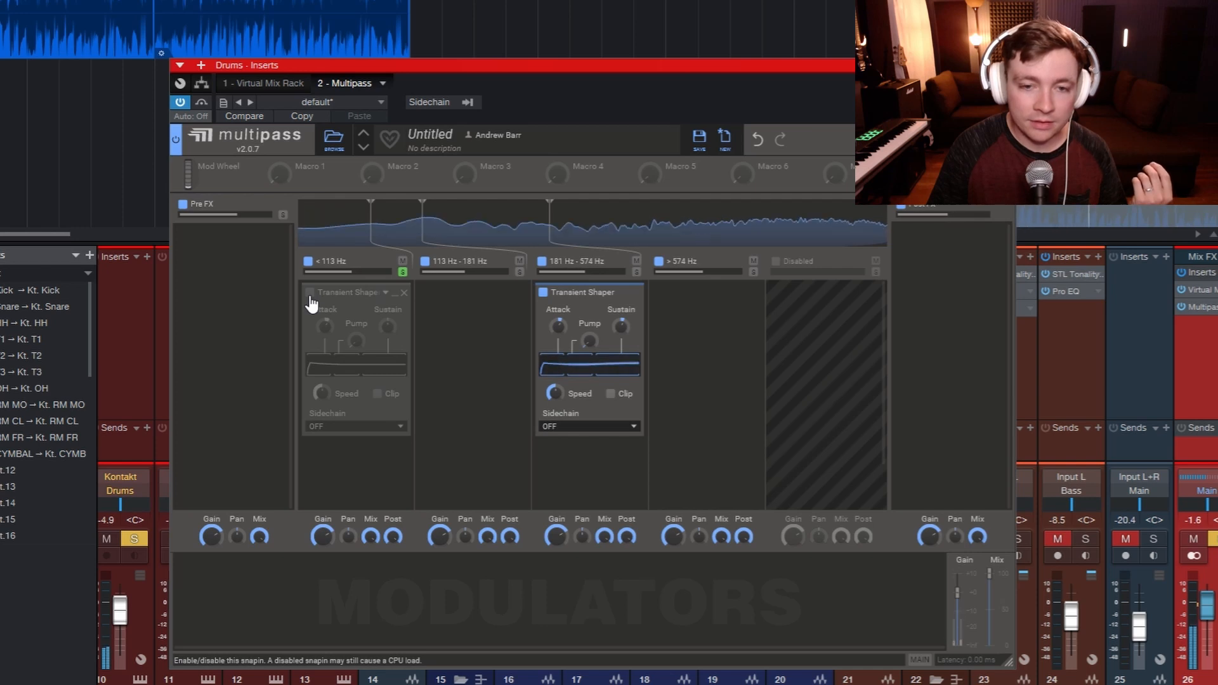
click(310, 293)
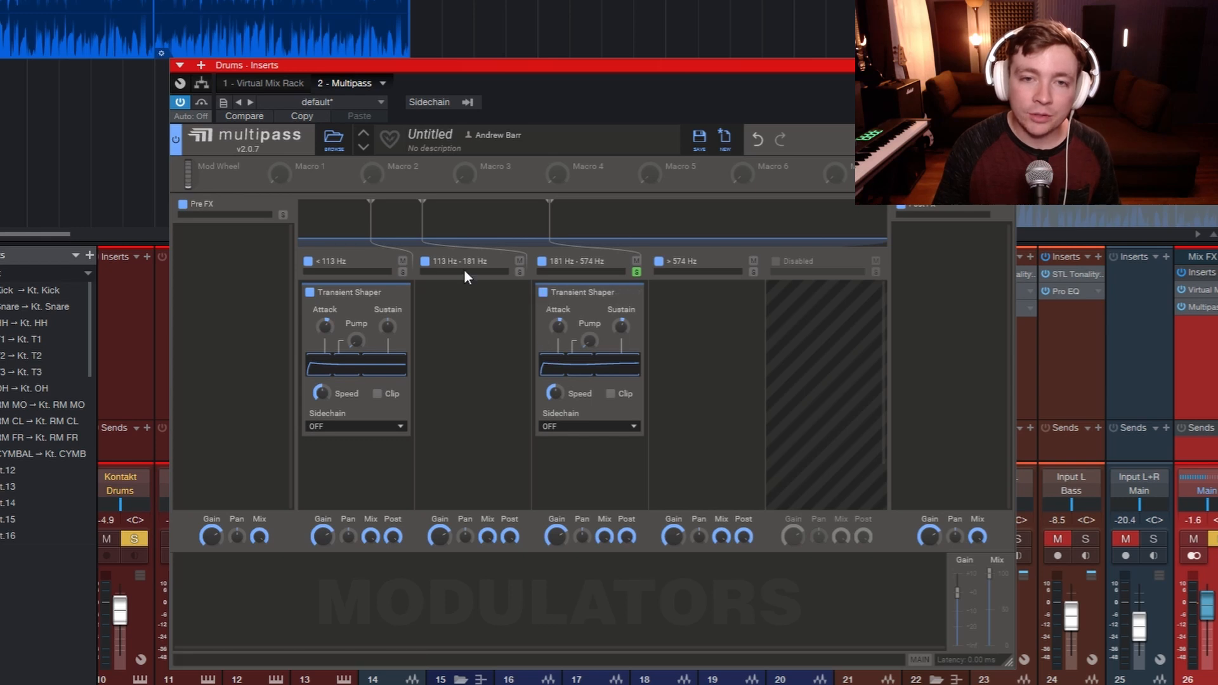
During playback, compare the soloed 181 Hz - 574 Hz band with its Transient Shaper disabled and enabled, leaving it enabled
click(543, 291)
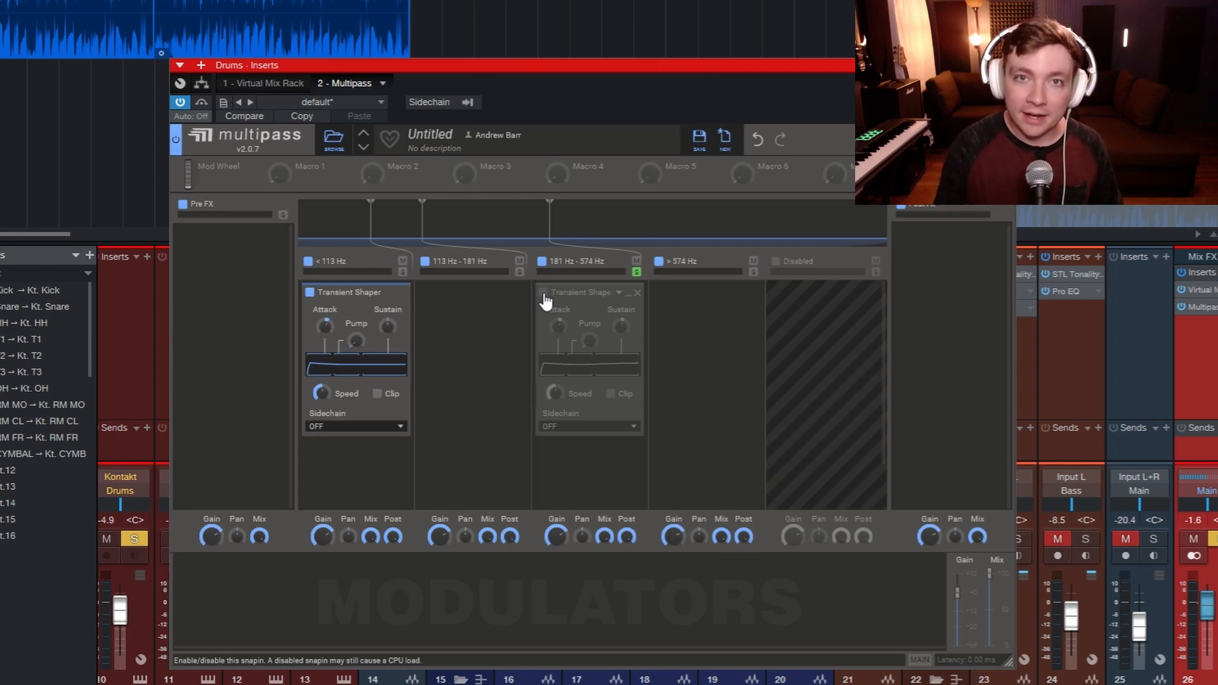
key(space)
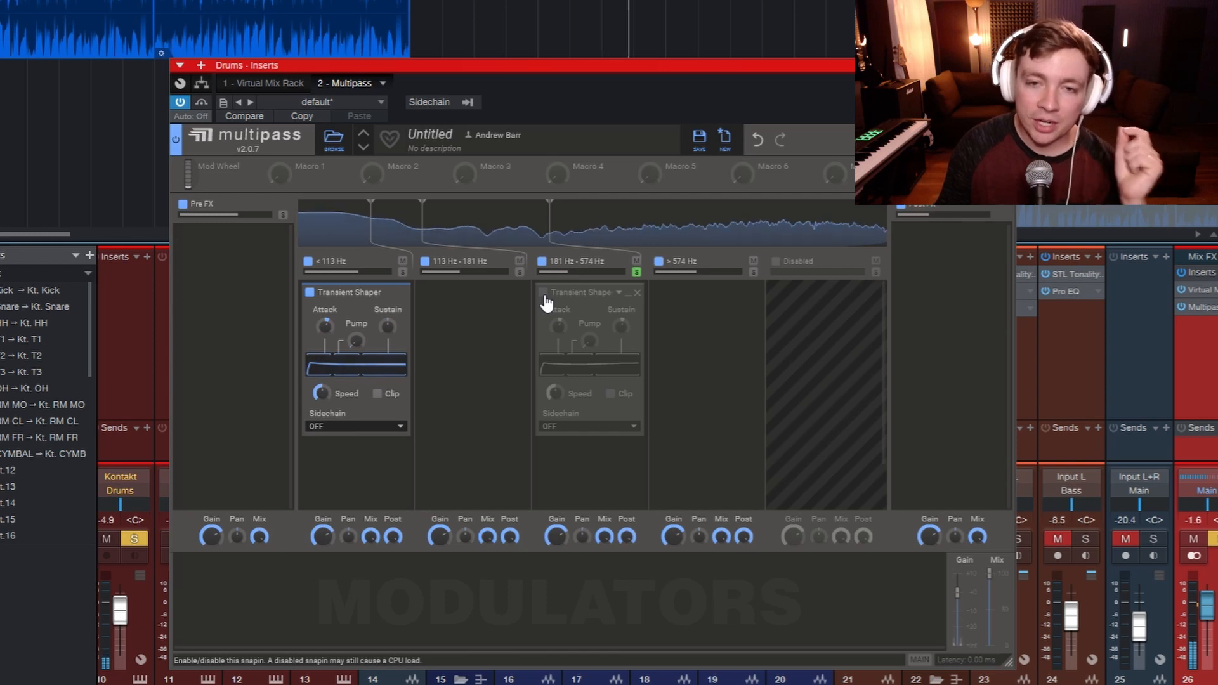
click(544, 294)
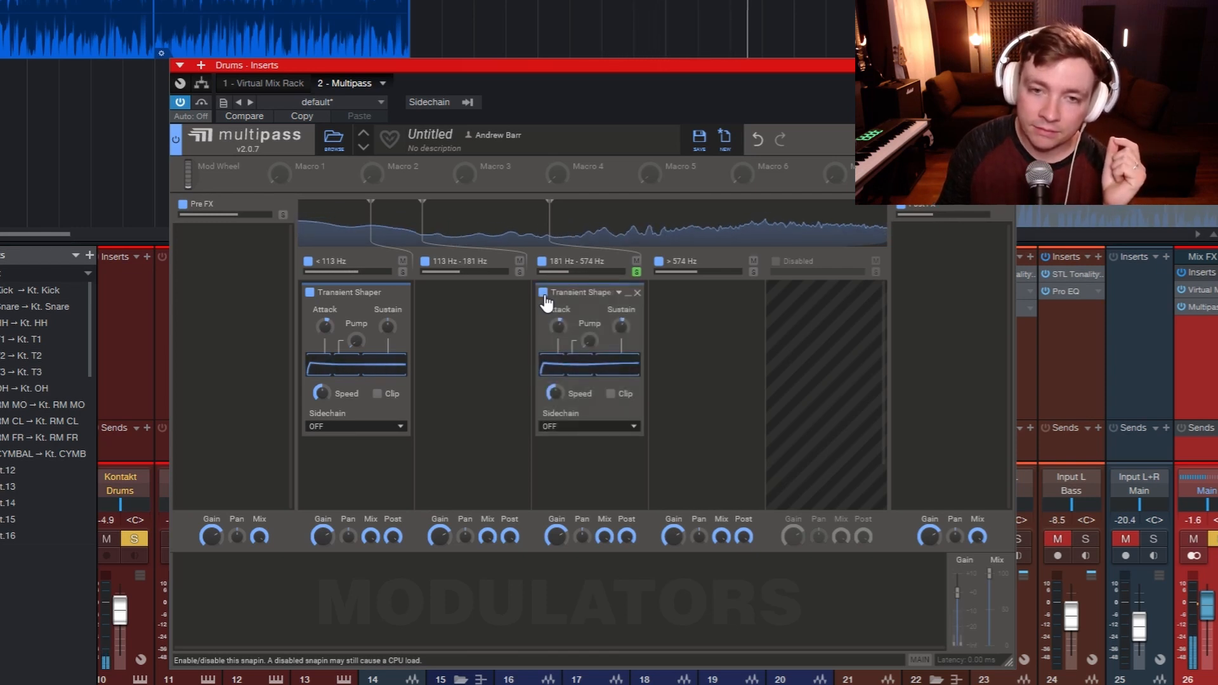
click(543, 294)
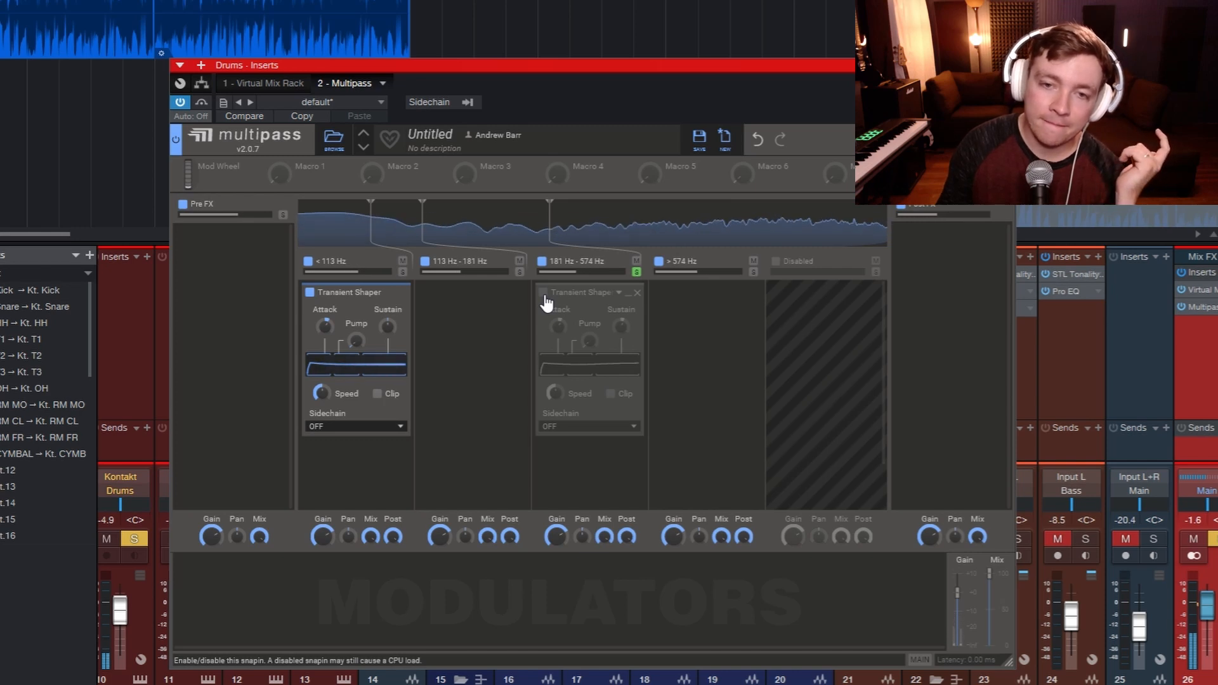
click(544, 295)
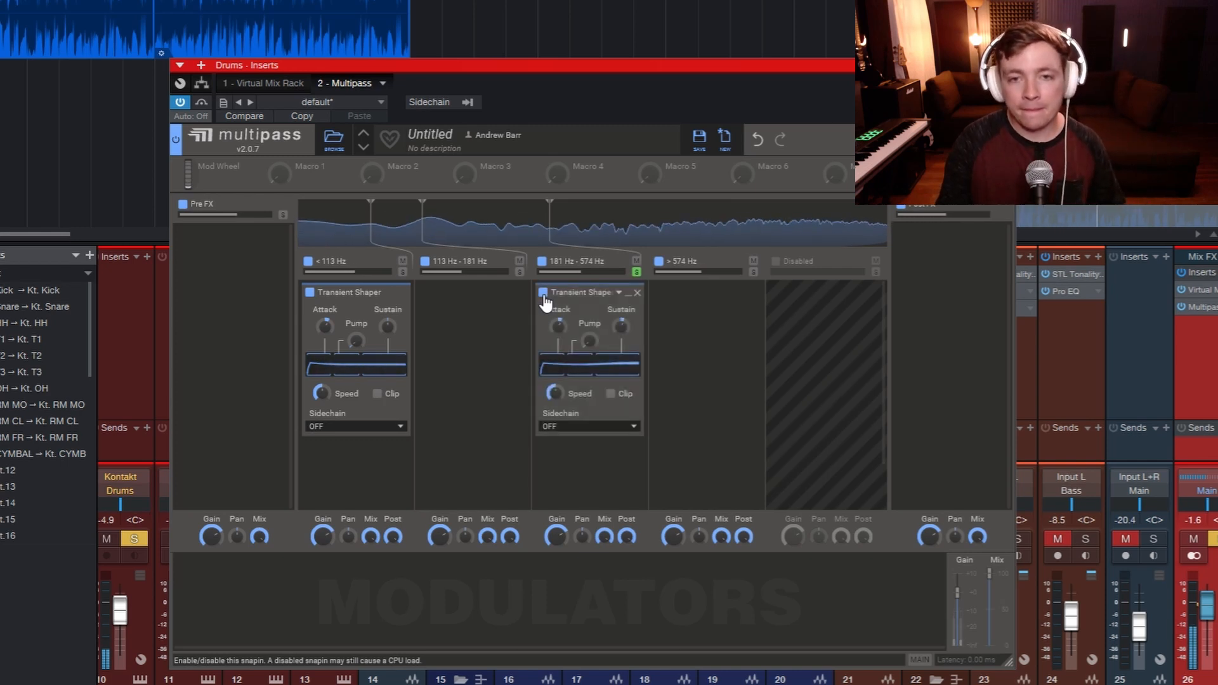
click(543, 295)
click(544, 295)
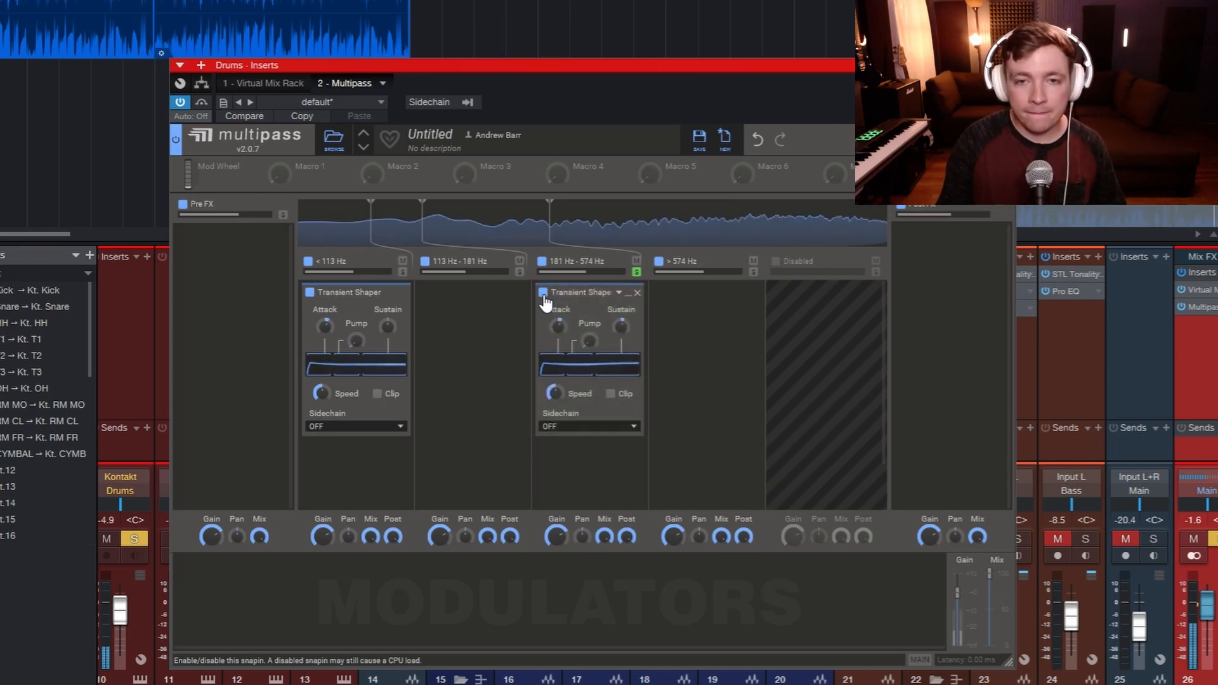
key(space)
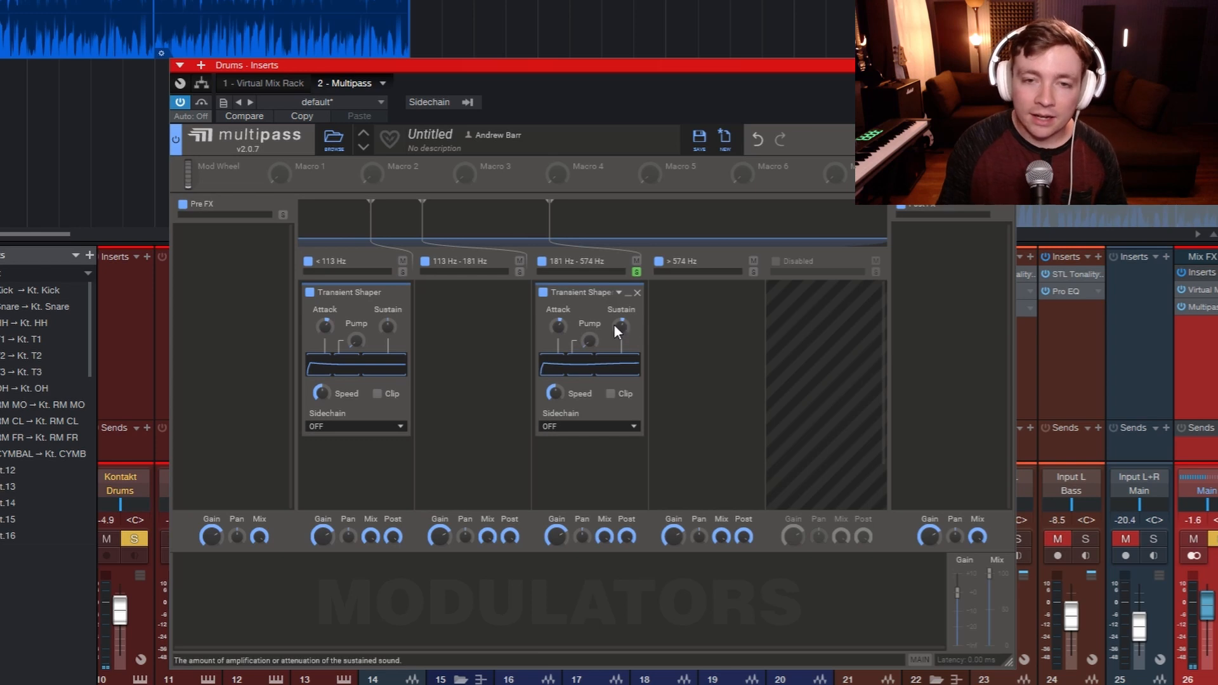
mouse_move(621, 326)
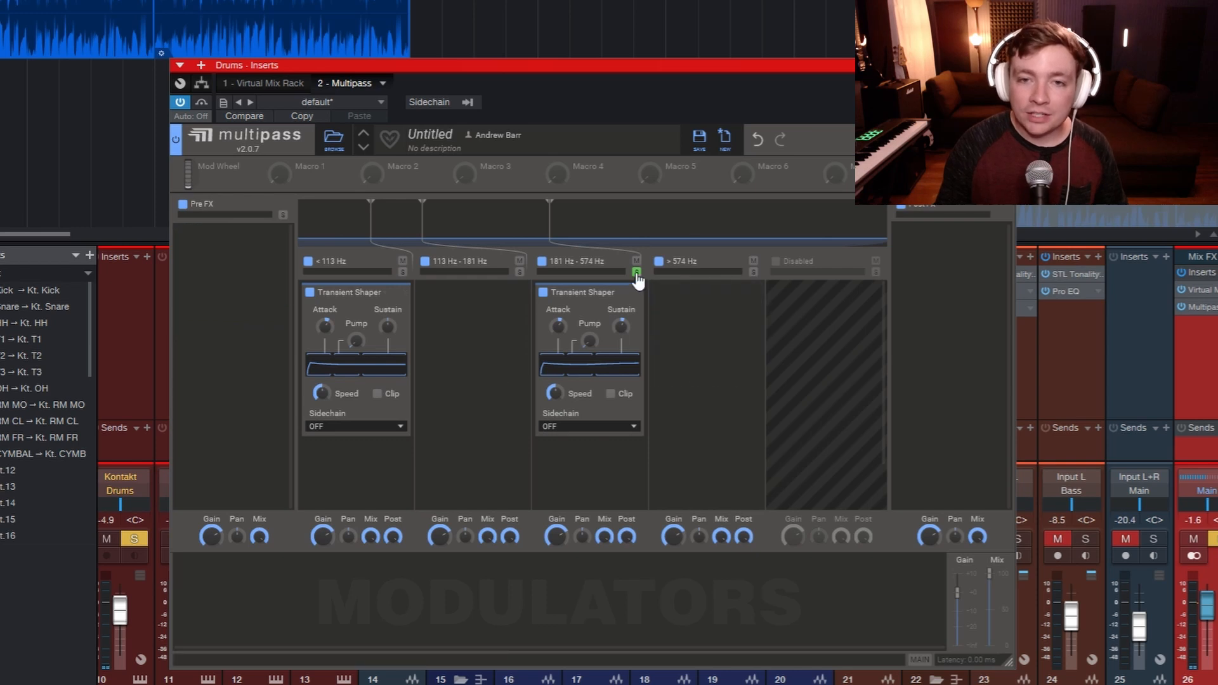
Unsolo the 181 Hz - 574 Hz band and compare the soloed drums with Multipass bypassed and active
click(200, 101)
click(201, 100)
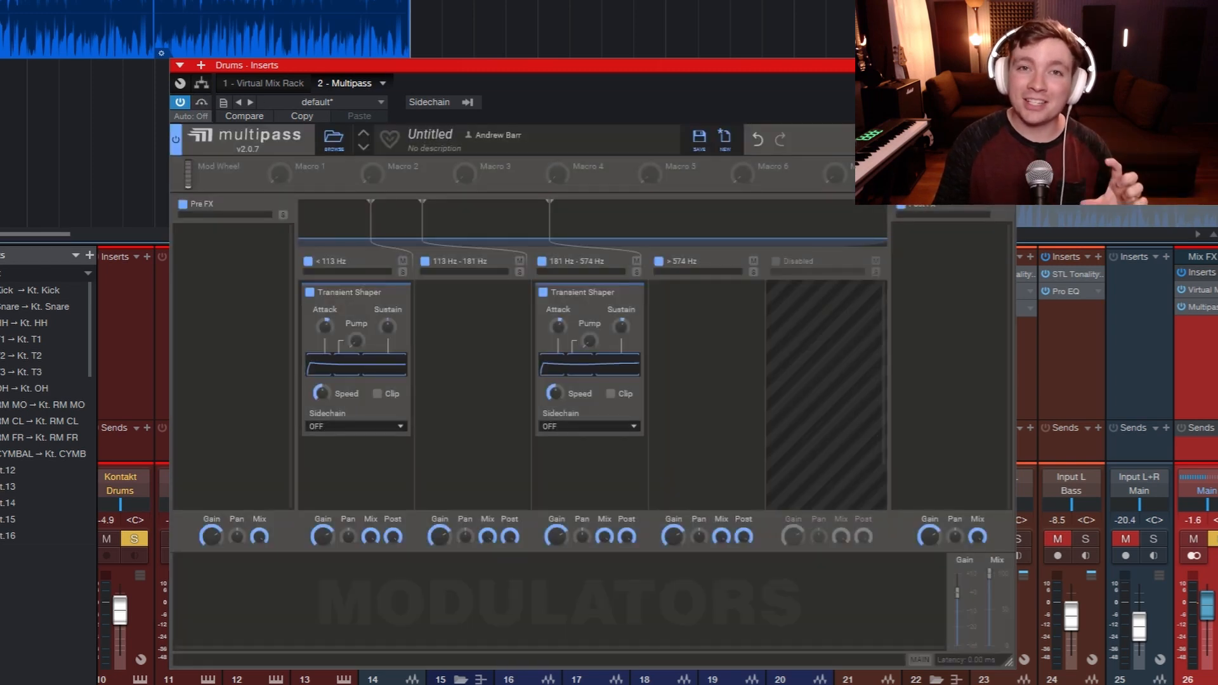
key(space)
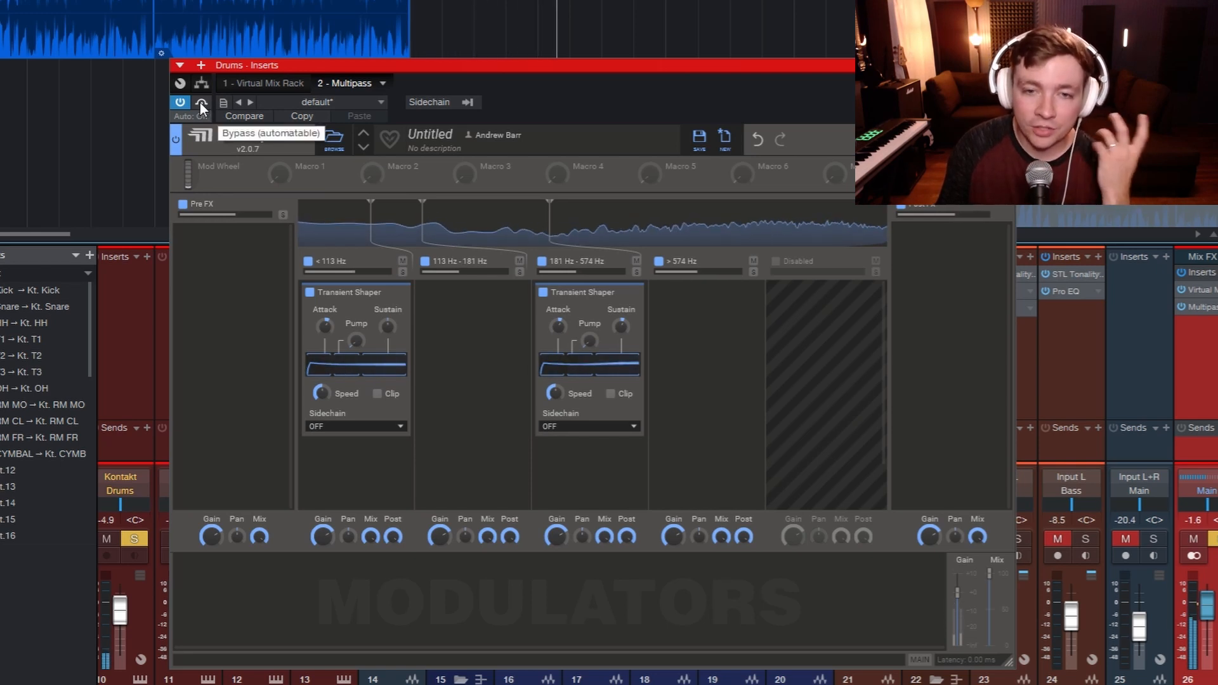
click(200, 102)
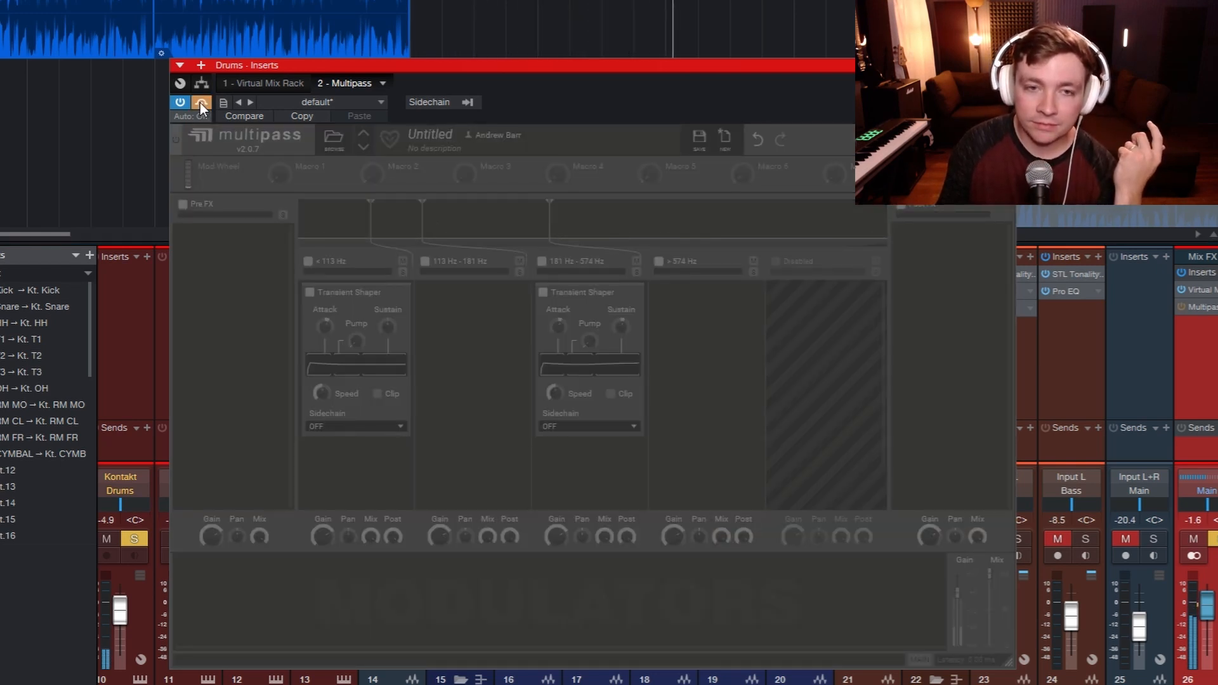
click(200, 103)
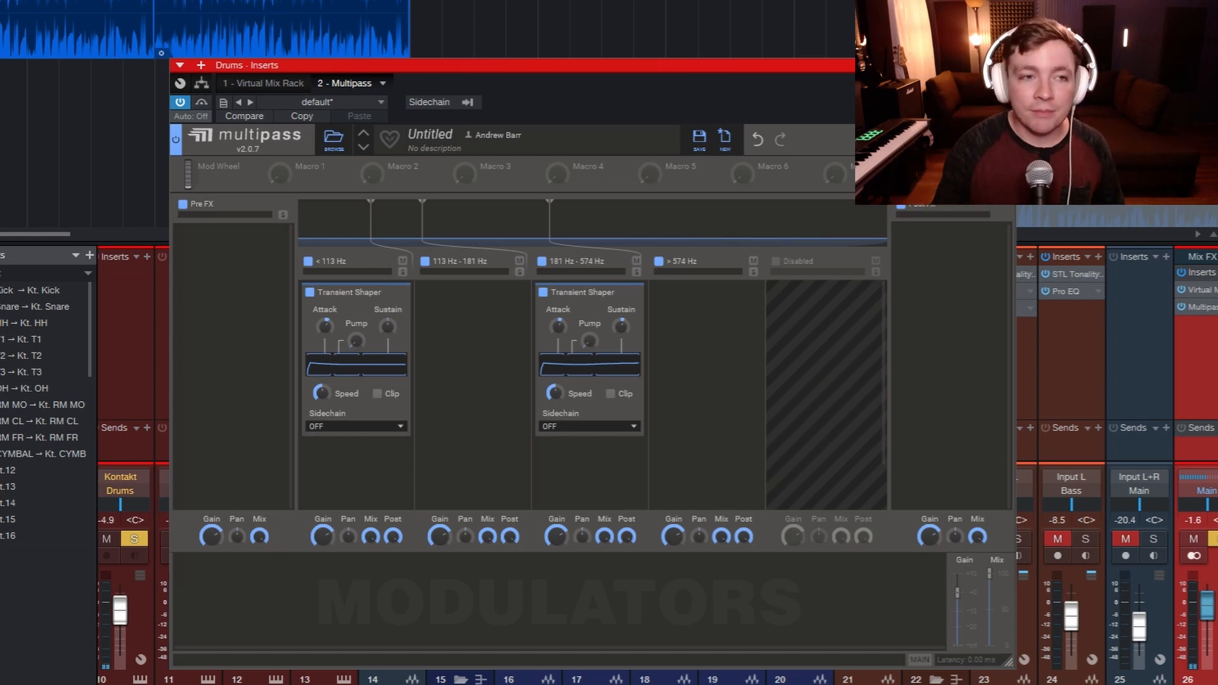
Unsolo the Drums bus and compare the full mix with Multipass bypassed and active, leaving it active
key(s)
click(203, 103)
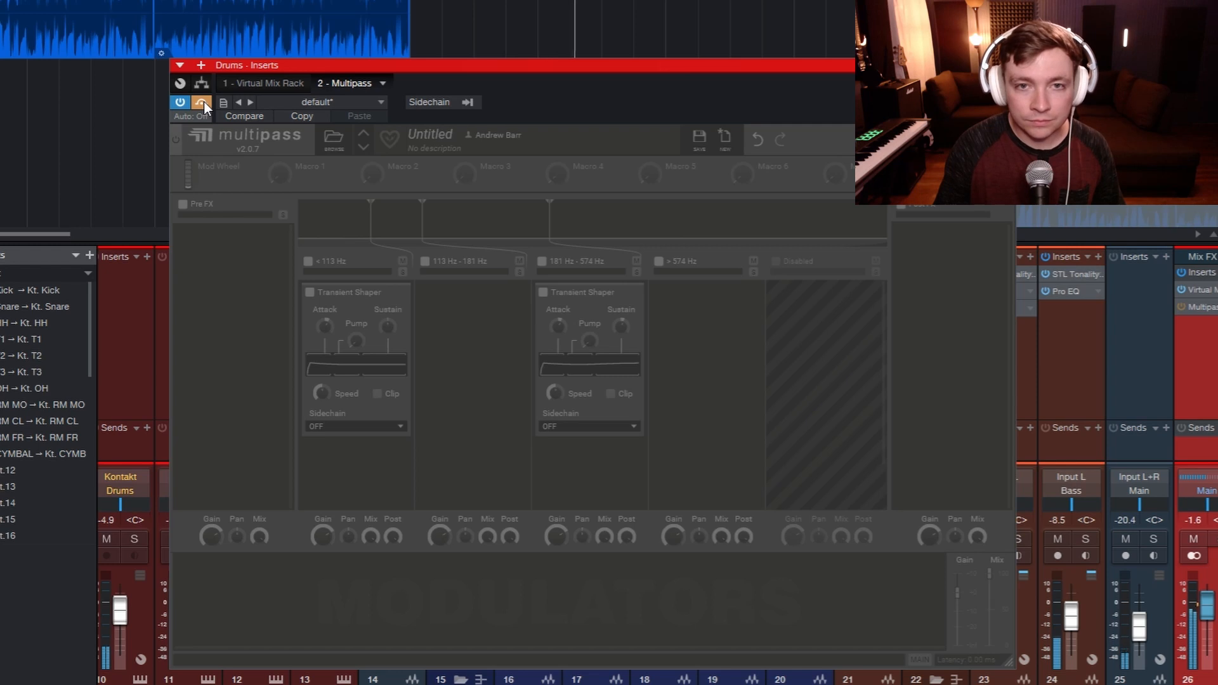
click(203, 101)
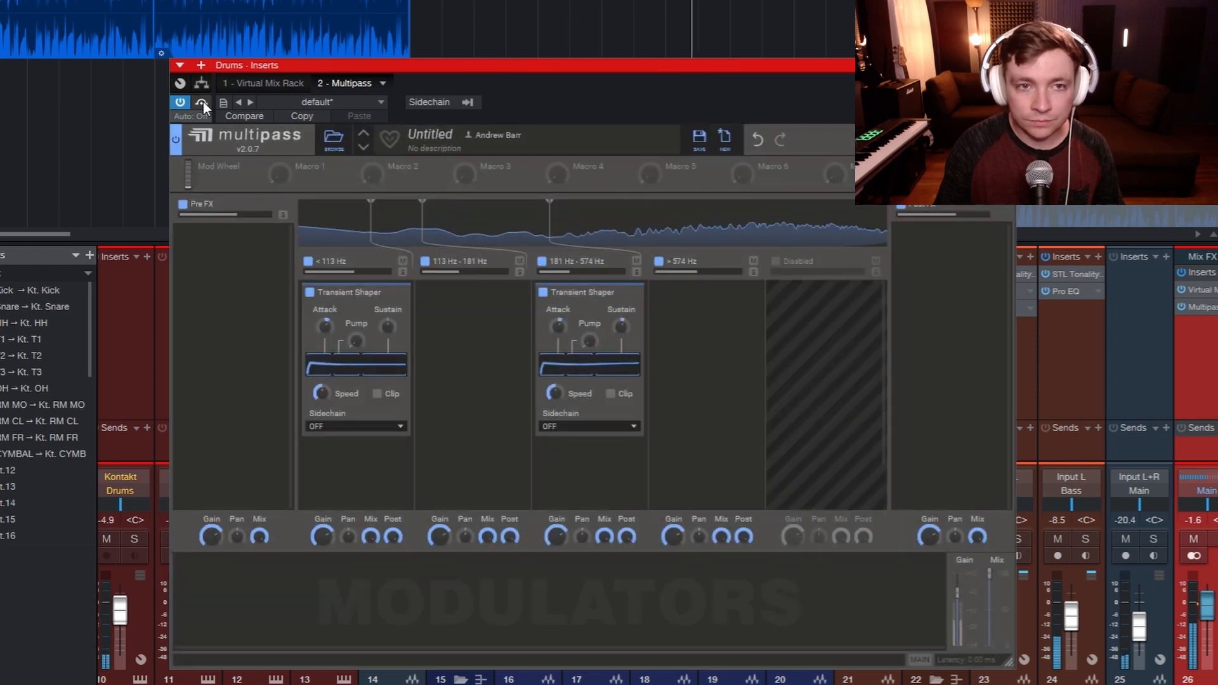